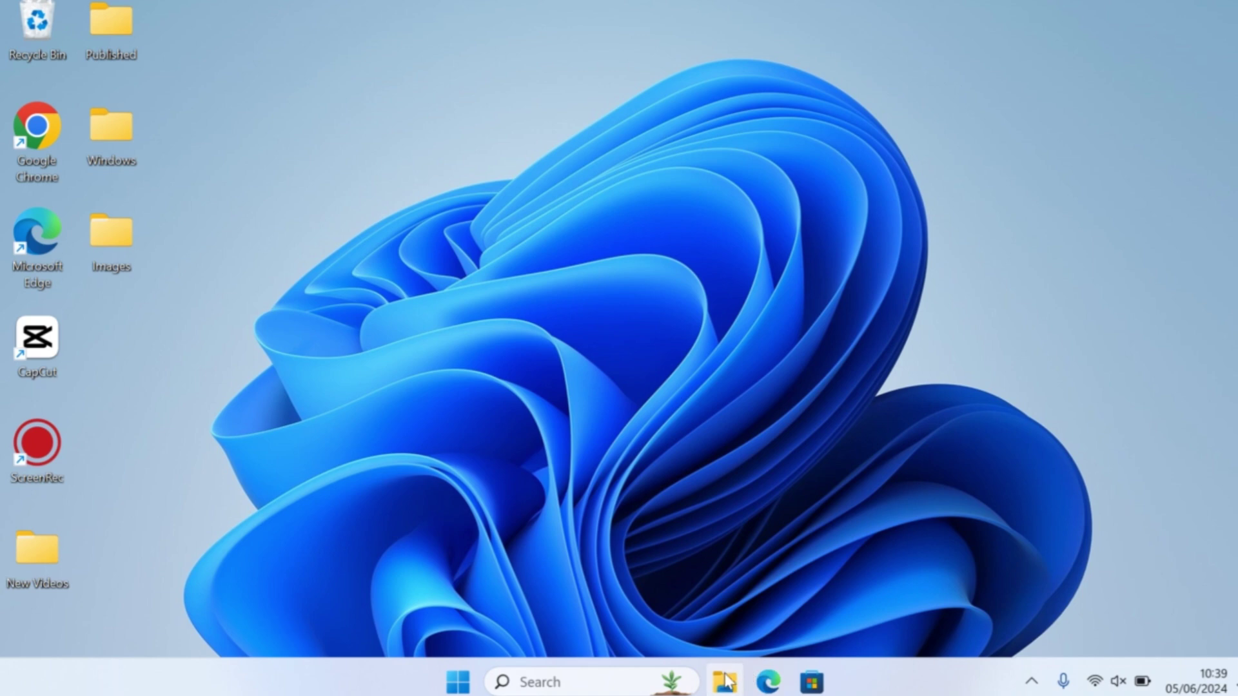
- Check the local disk's free space under This PC in File Explorer, and close the window
click(722, 681)
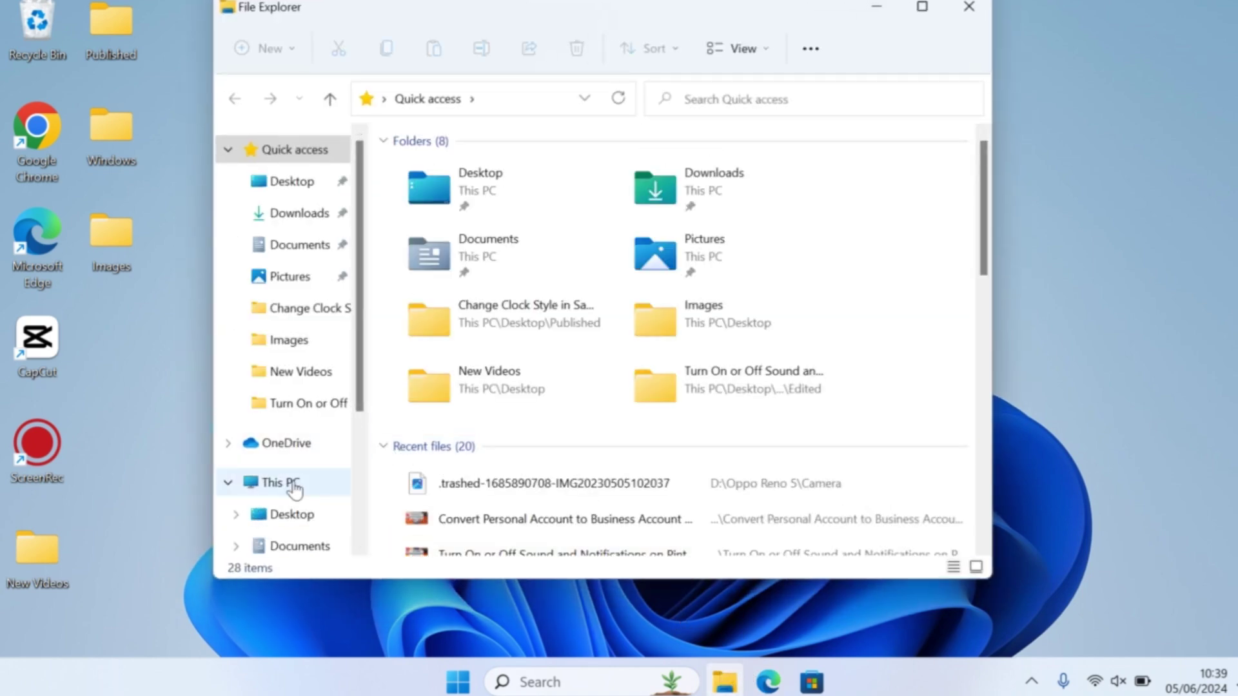
click(330, 488)
click(923, 8)
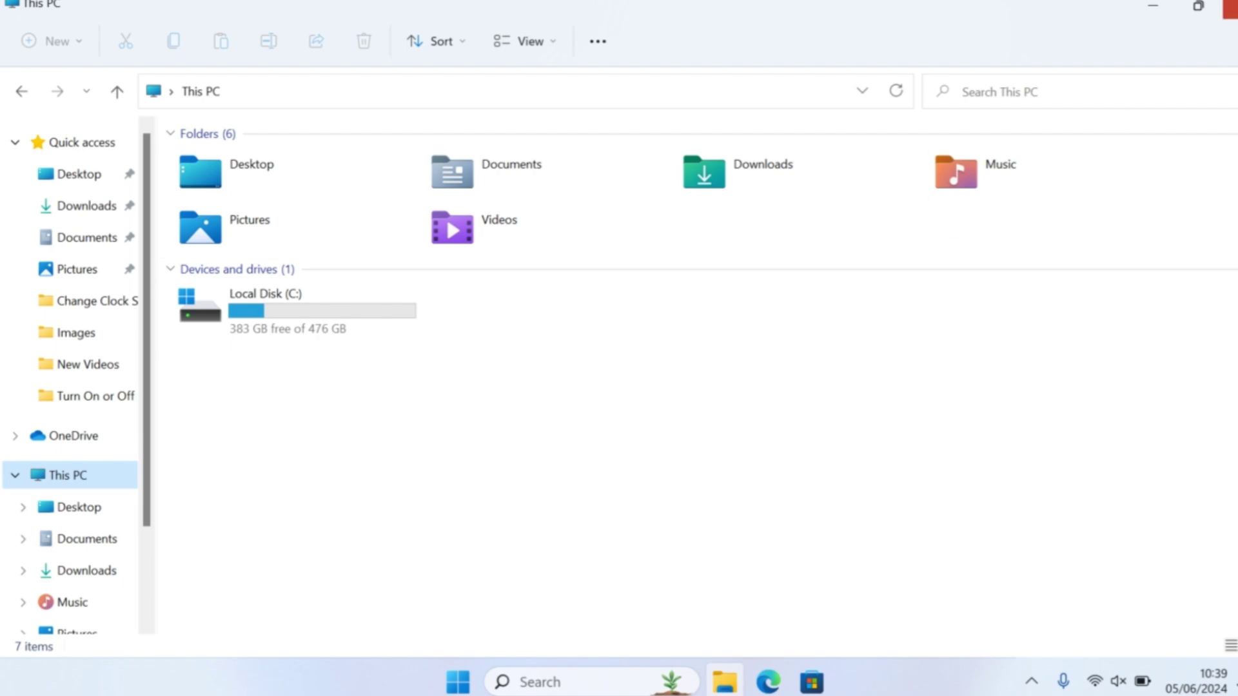
click(1228, 8)
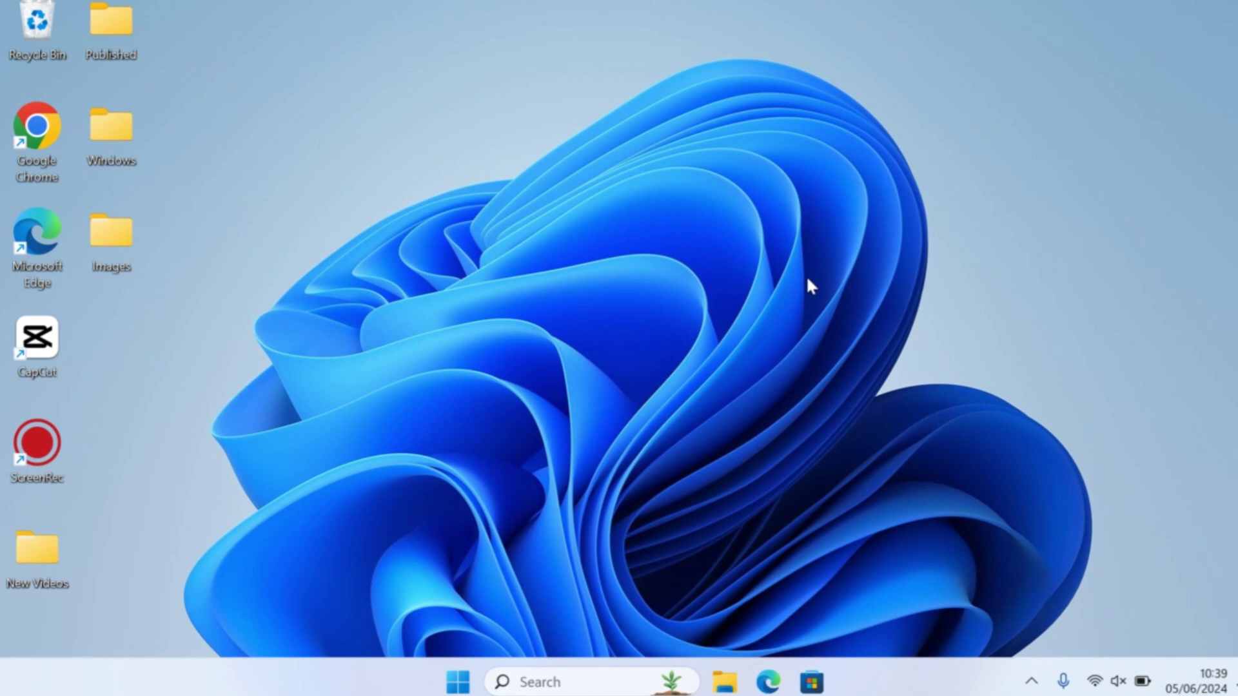
- Open Windows Settings and go to the Storage page of the System settings
click(459, 683)
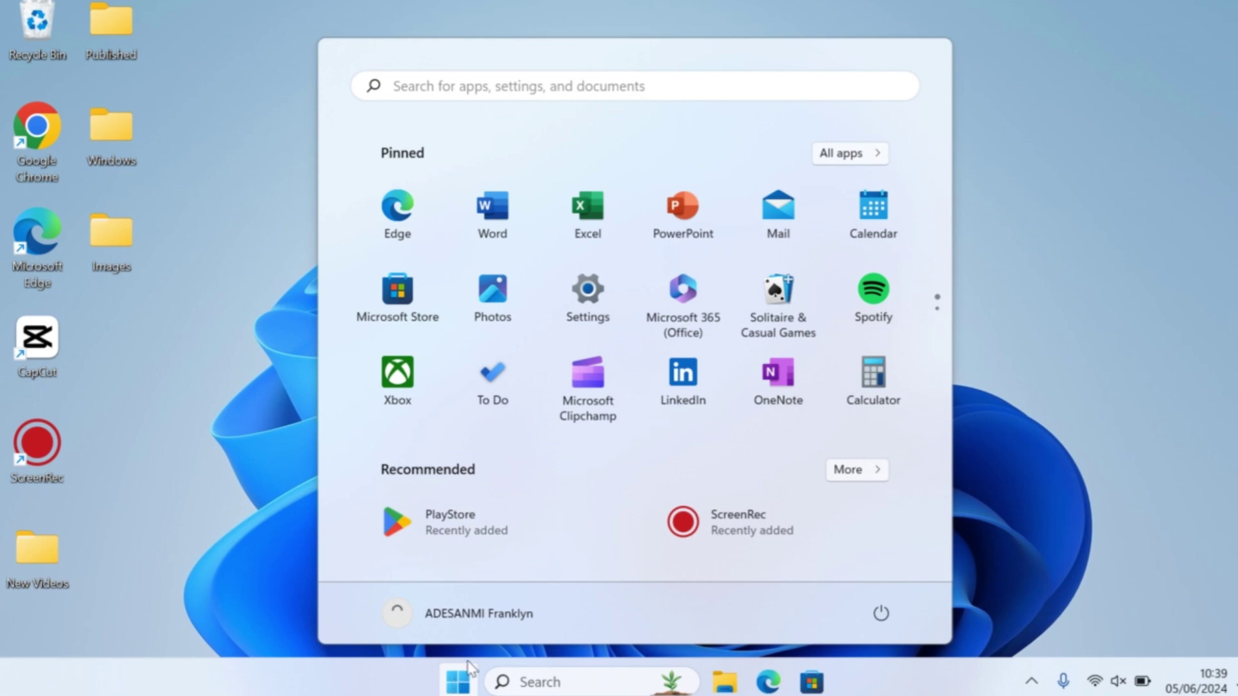
click(598, 321)
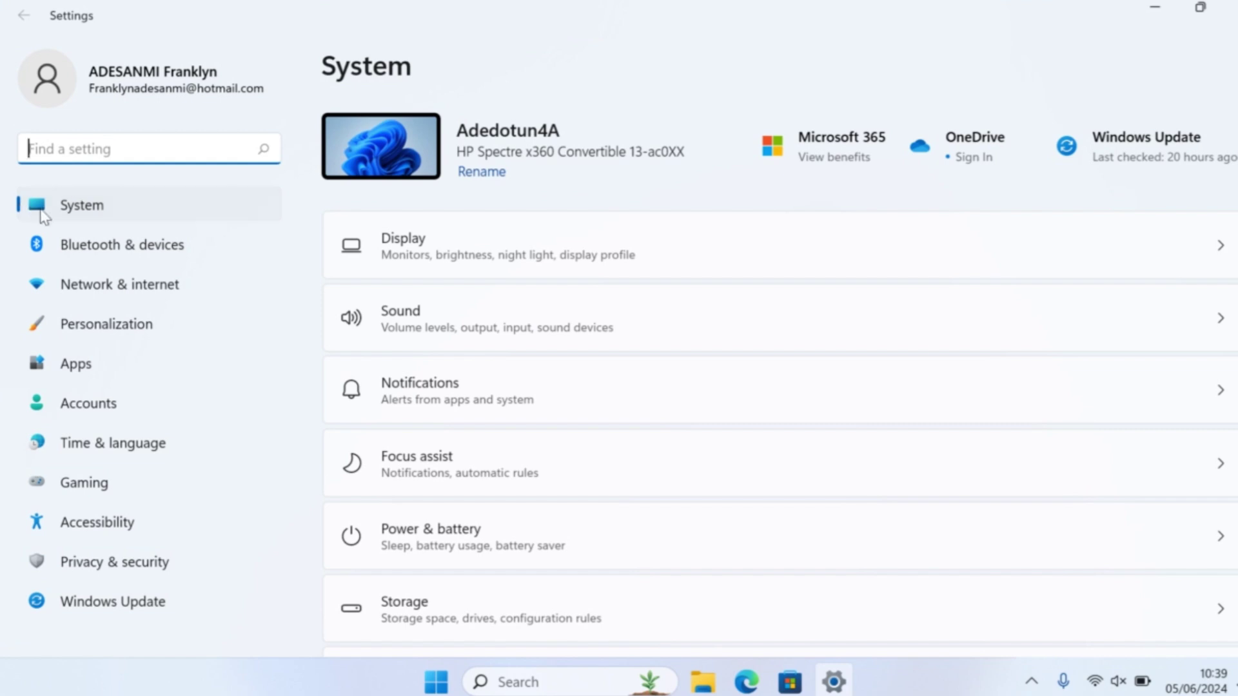
click(86, 213)
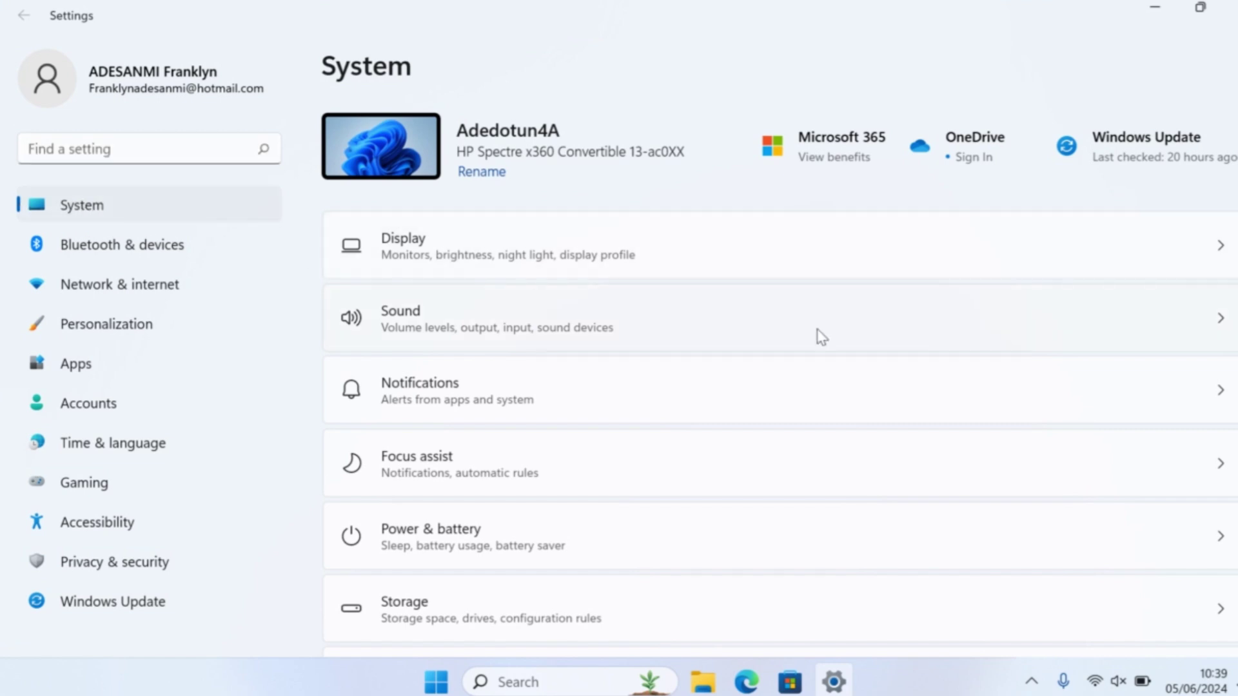
scroll(780, 377, down, 6)
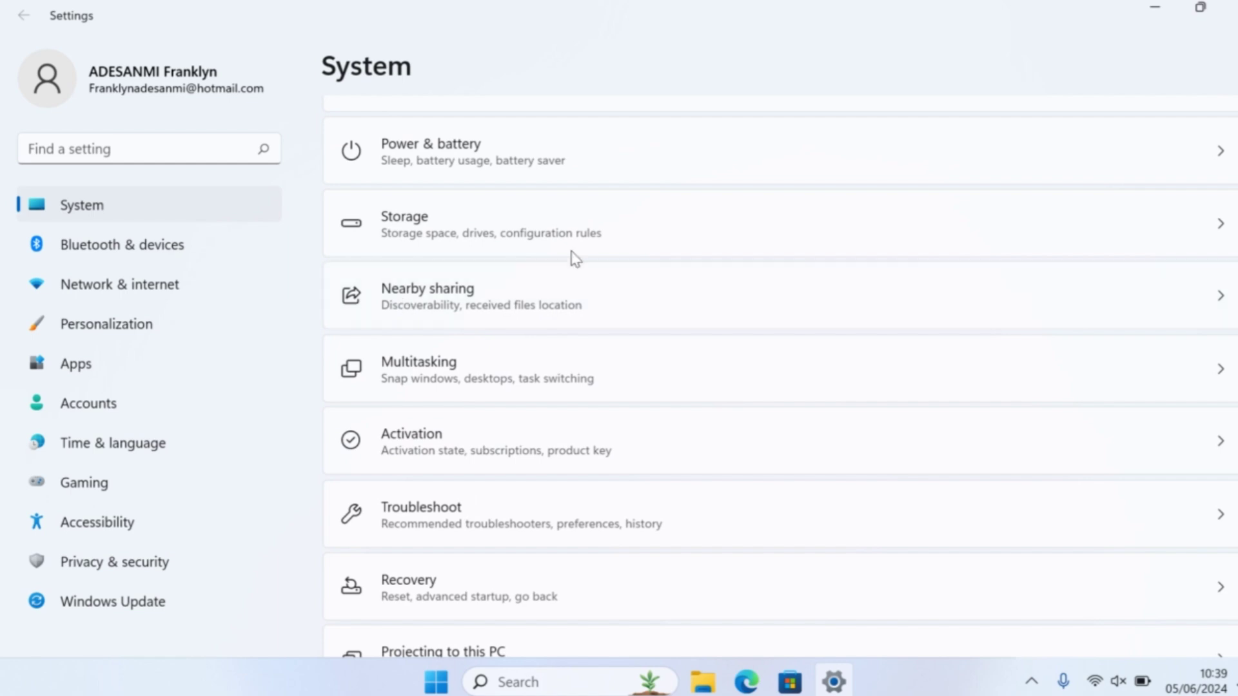
click(488, 240)
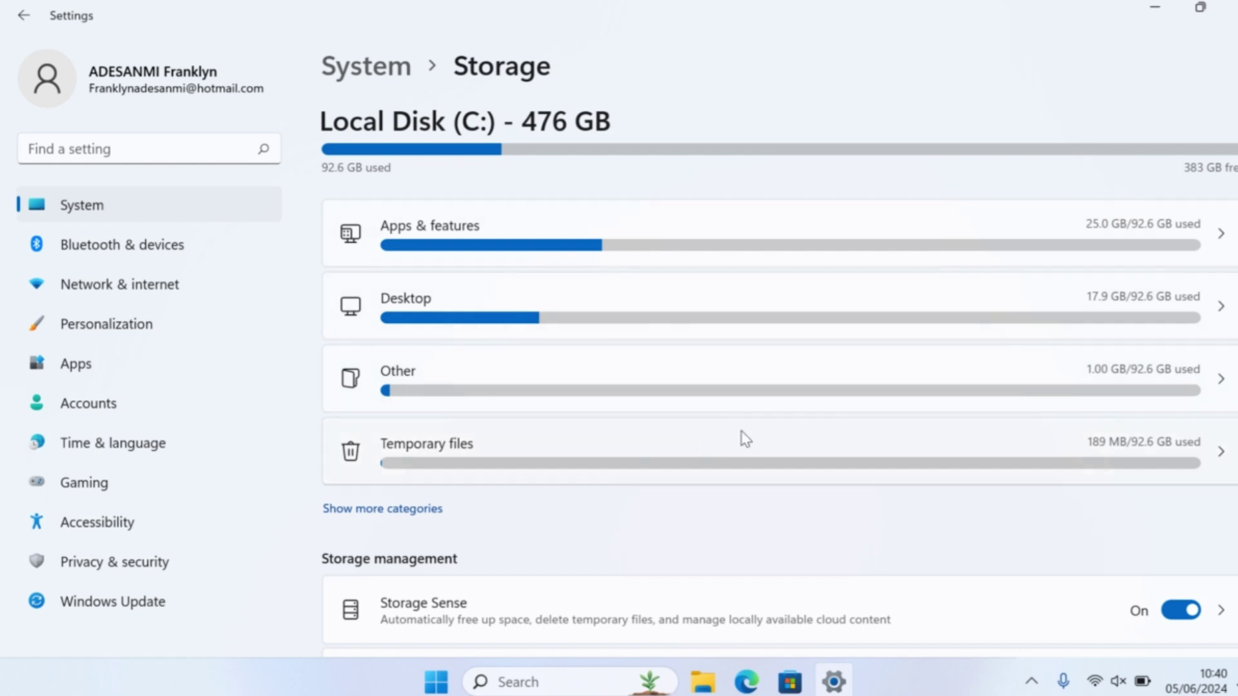
- Open Apps & features from the local disk's storage breakdown and sort the app list by size
scroll(683, 483, down, 3)
scroll(685, 485, up, 3)
click(611, 248)
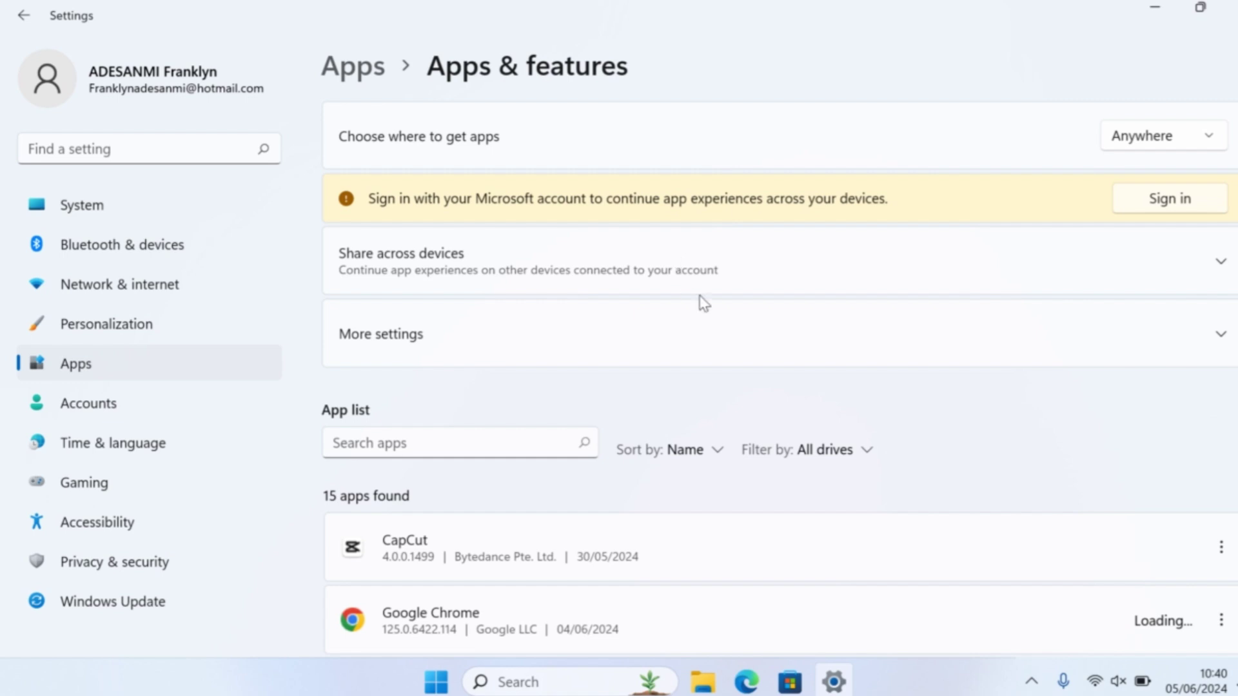
scroll(928, 354, down, 2)
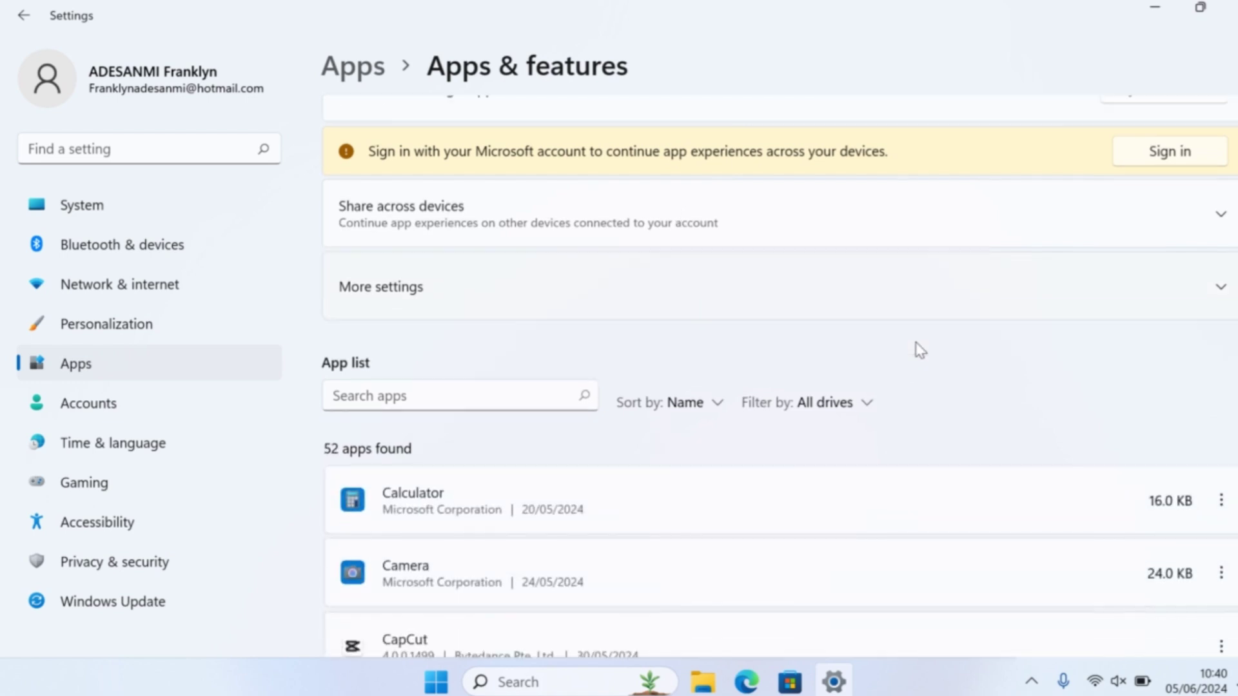
scroll(926, 329, down, 5)
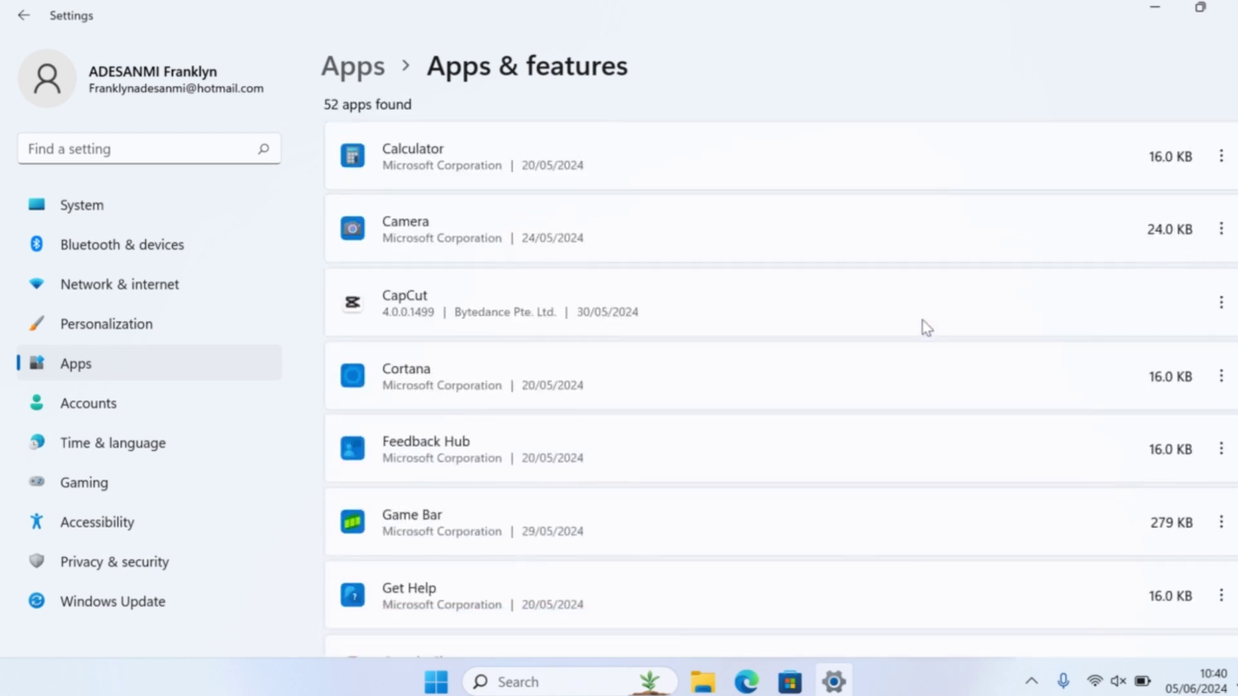
scroll(926, 329, up, 4)
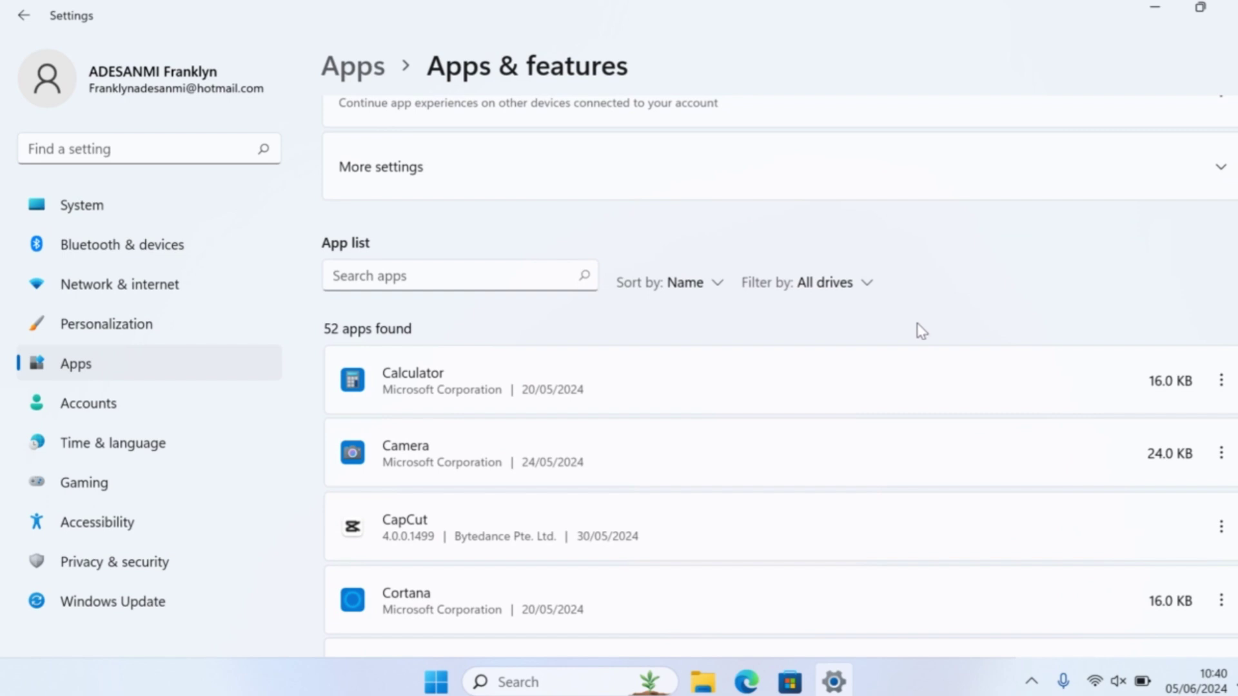
click(711, 287)
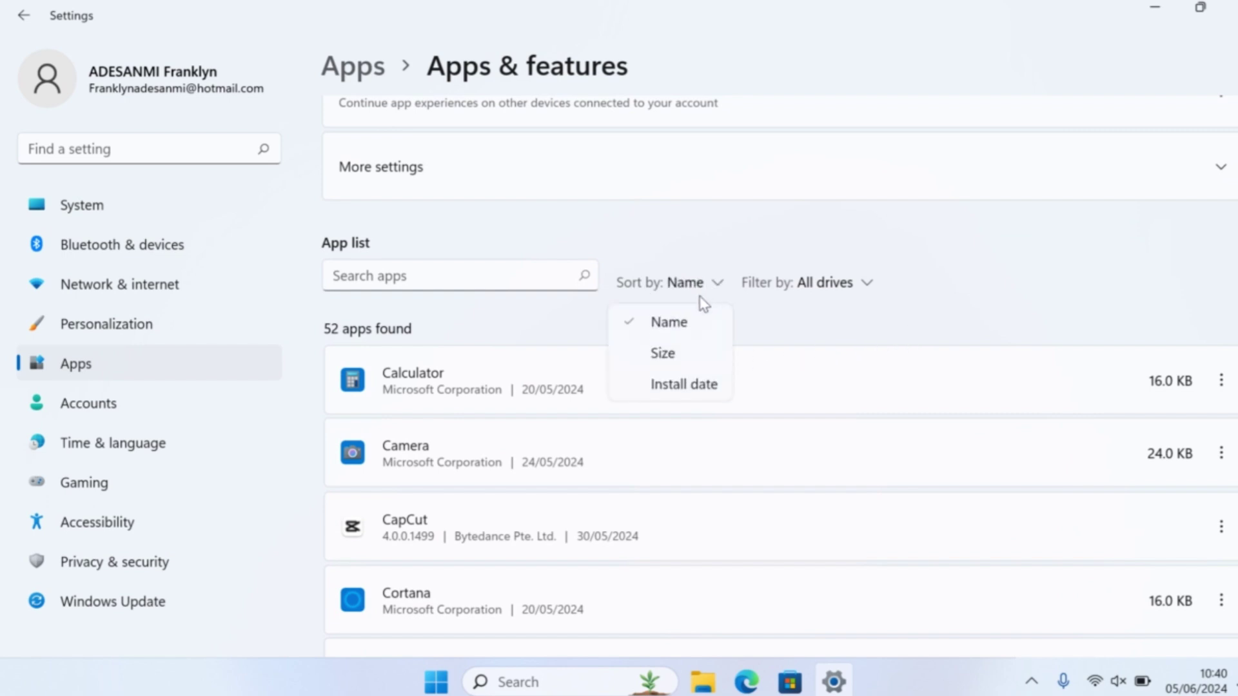
click(664, 354)
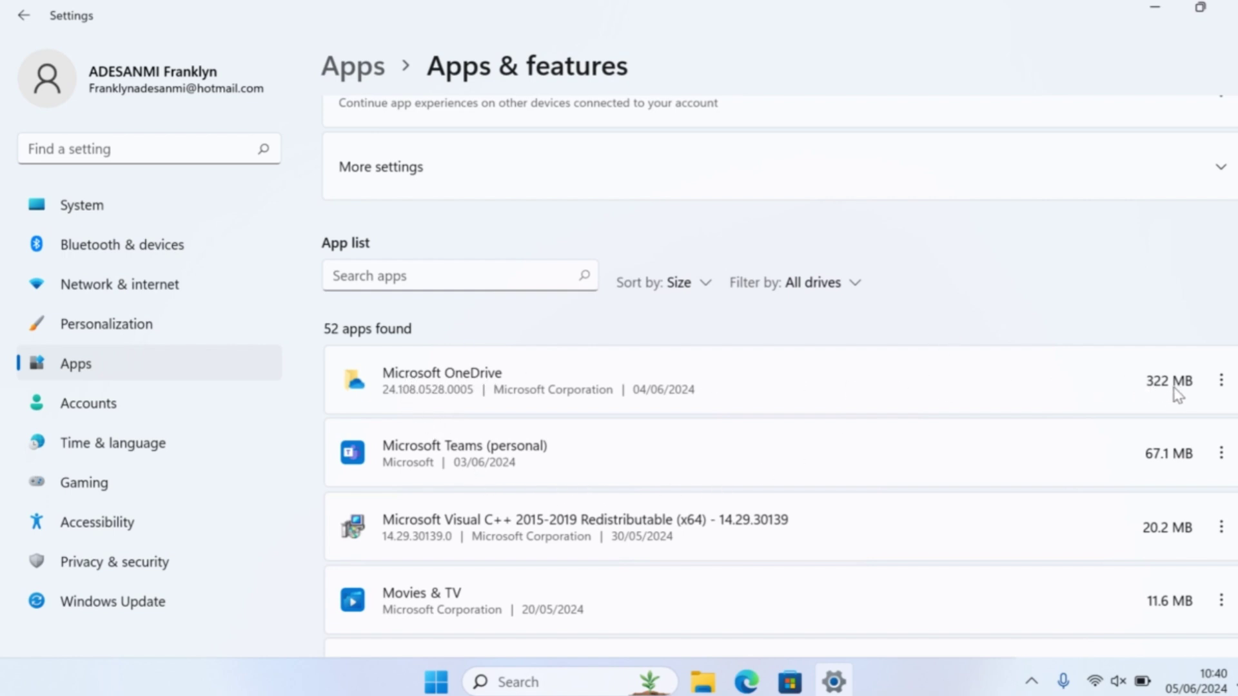
- Review the size-sorted app list and look at the available actions for Movies & TV and Microsoft OneDrive
scroll(1166, 392, down, 3)
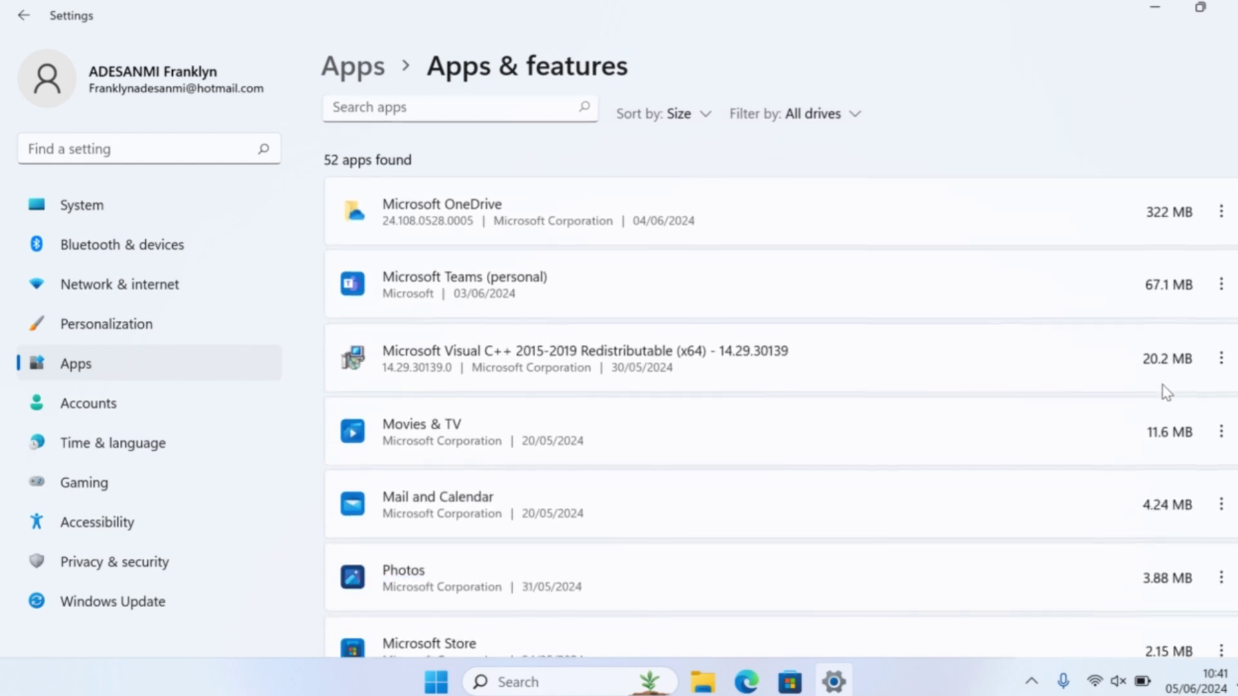
scroll(1100, 395, down, 8)
scroll(1103, 396, down, 10)
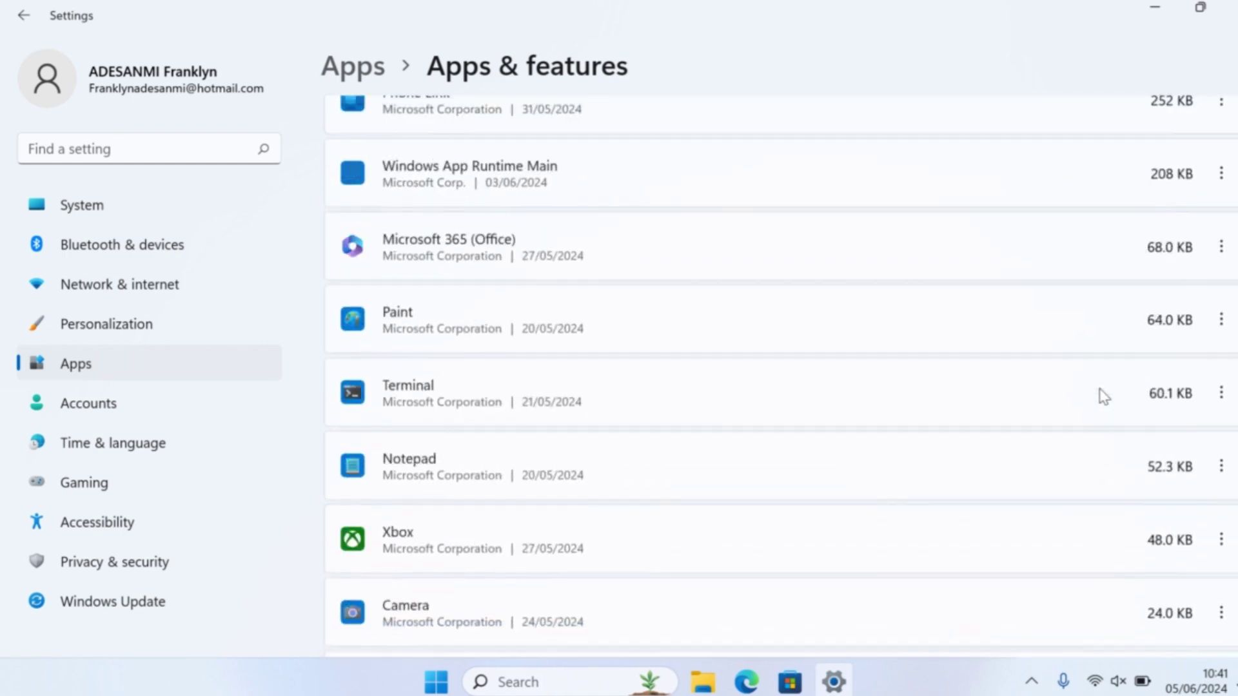
scroll(1103, 397, up, 6)
scroll(1101, 400, up, 8)
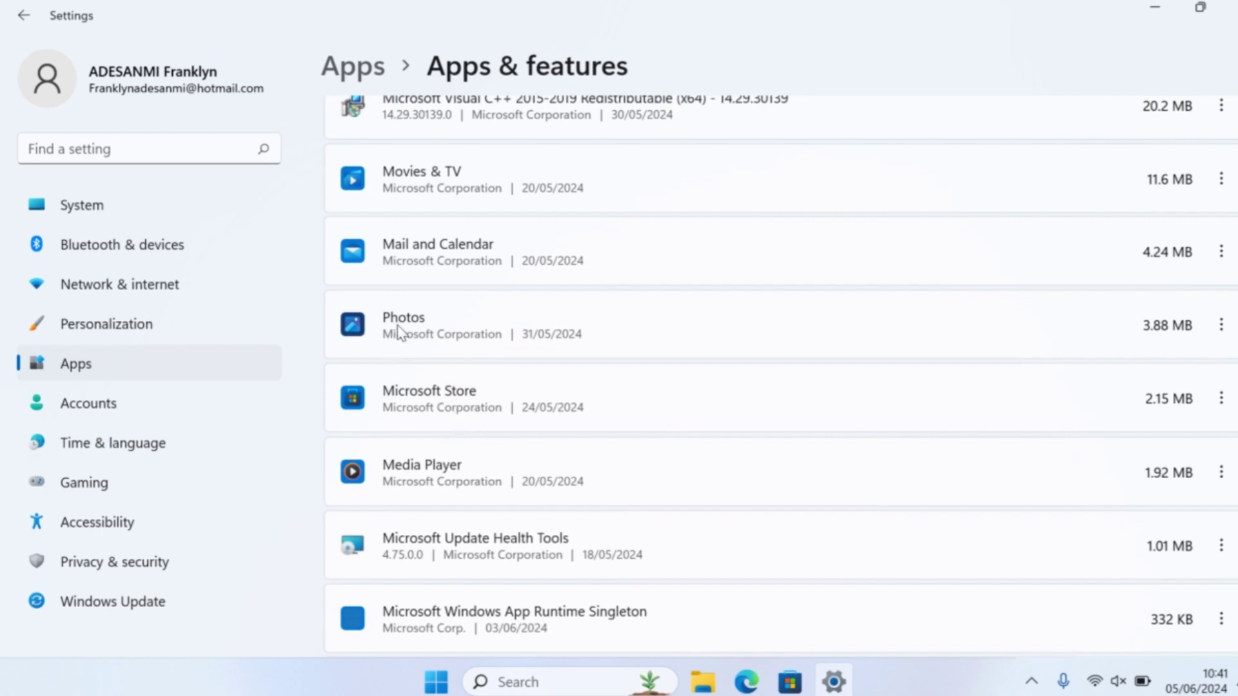
scroll(456, 258, up, 3)
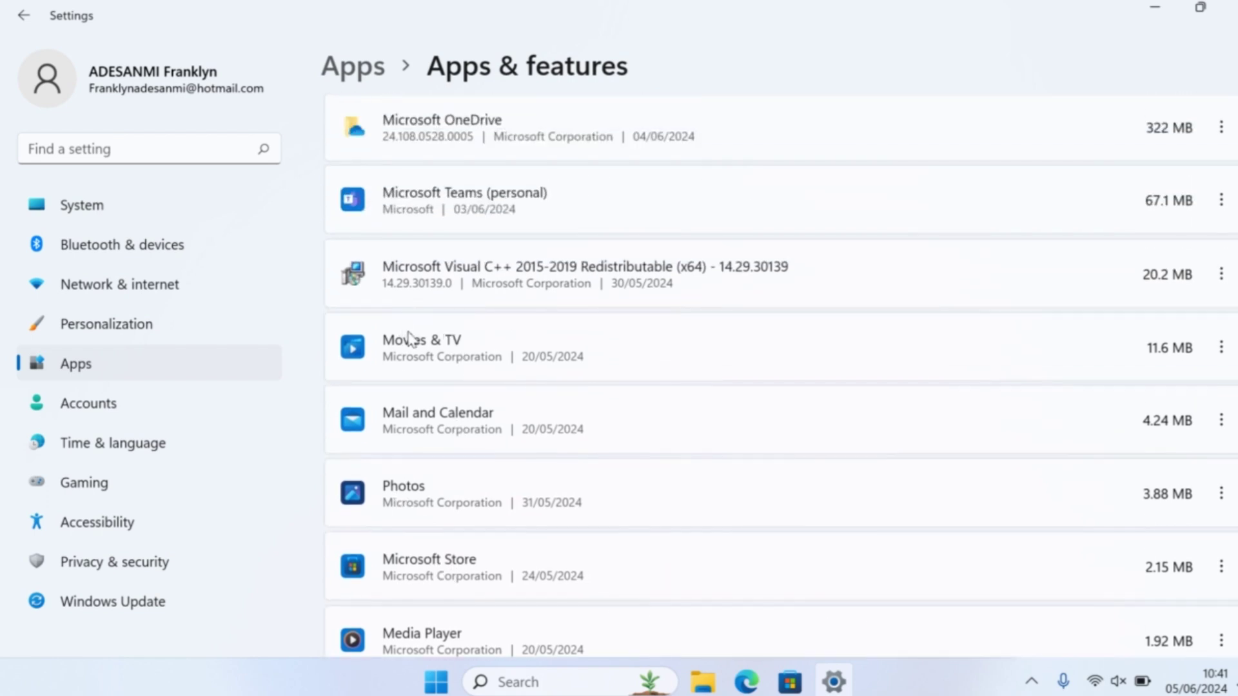
click(1221, 351)
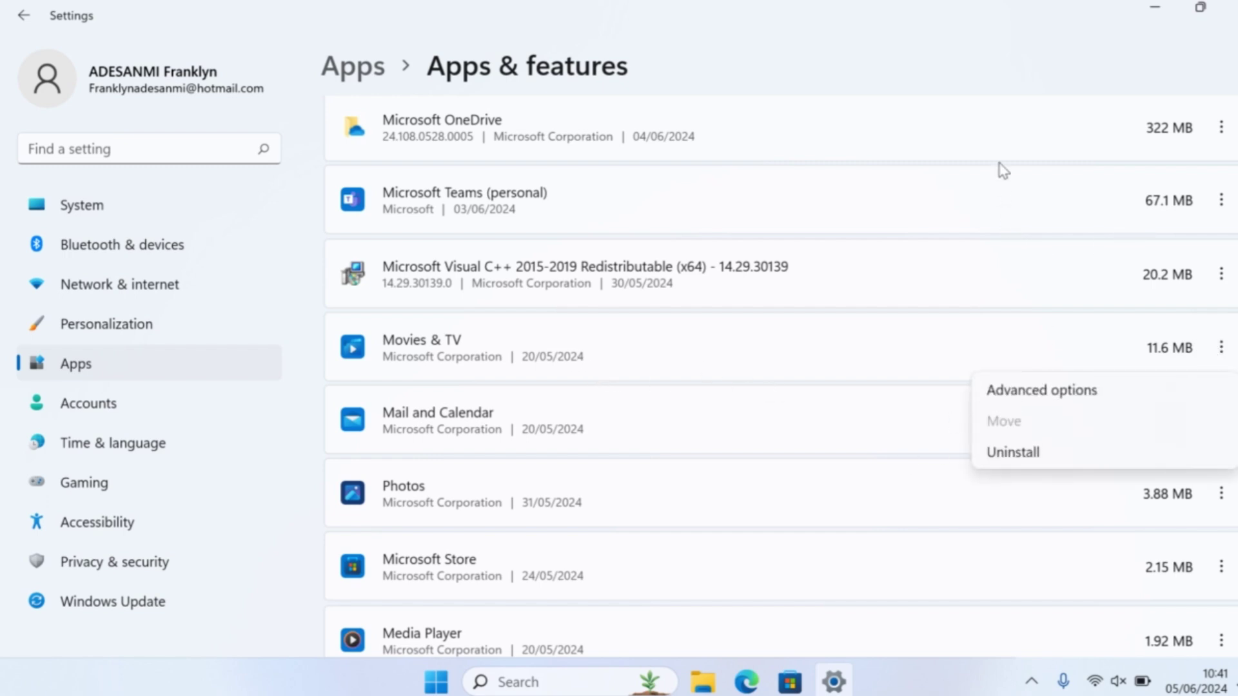
click(1007, 148)
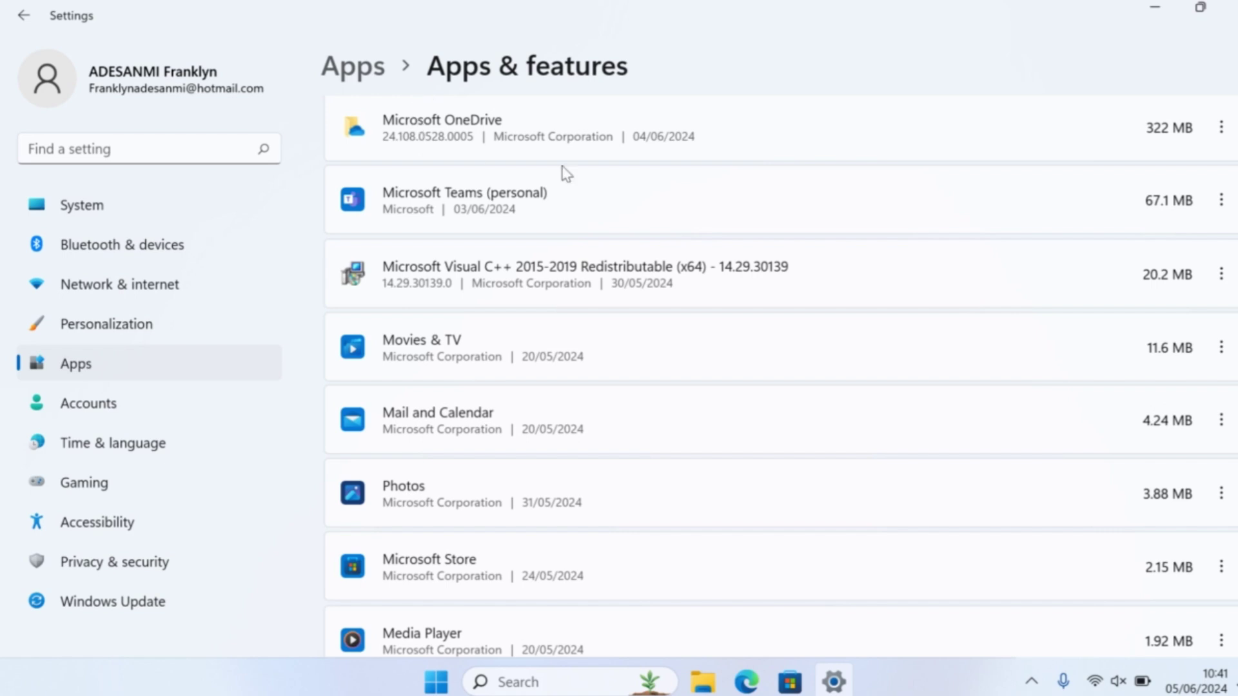
click(1222, 129)
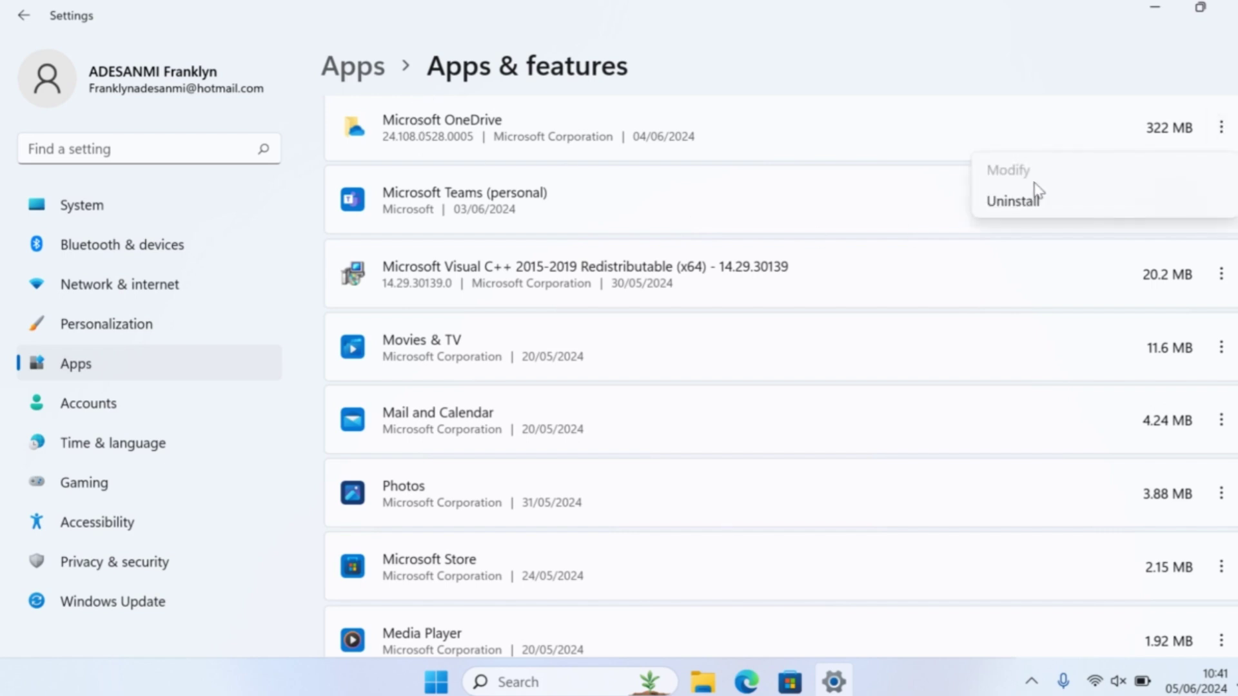
click(983, 80)
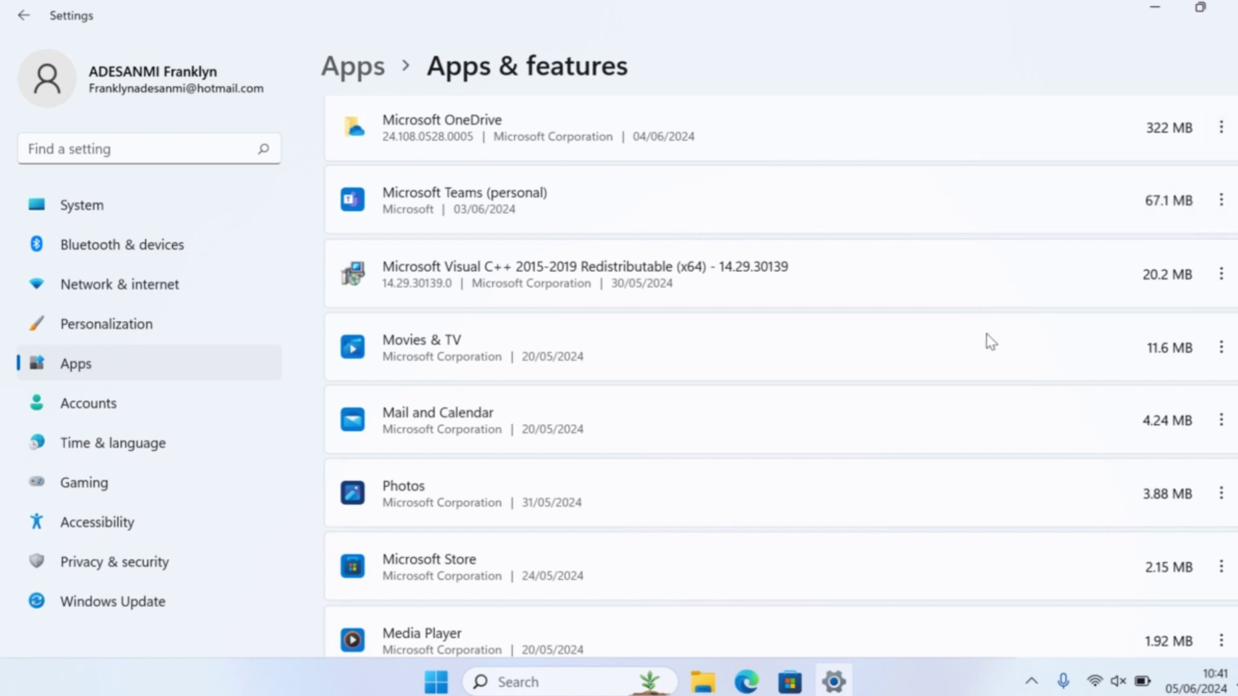
- Examine the advanced options of the Movies & TV app, and return to the Storage page
click(1222, 348)
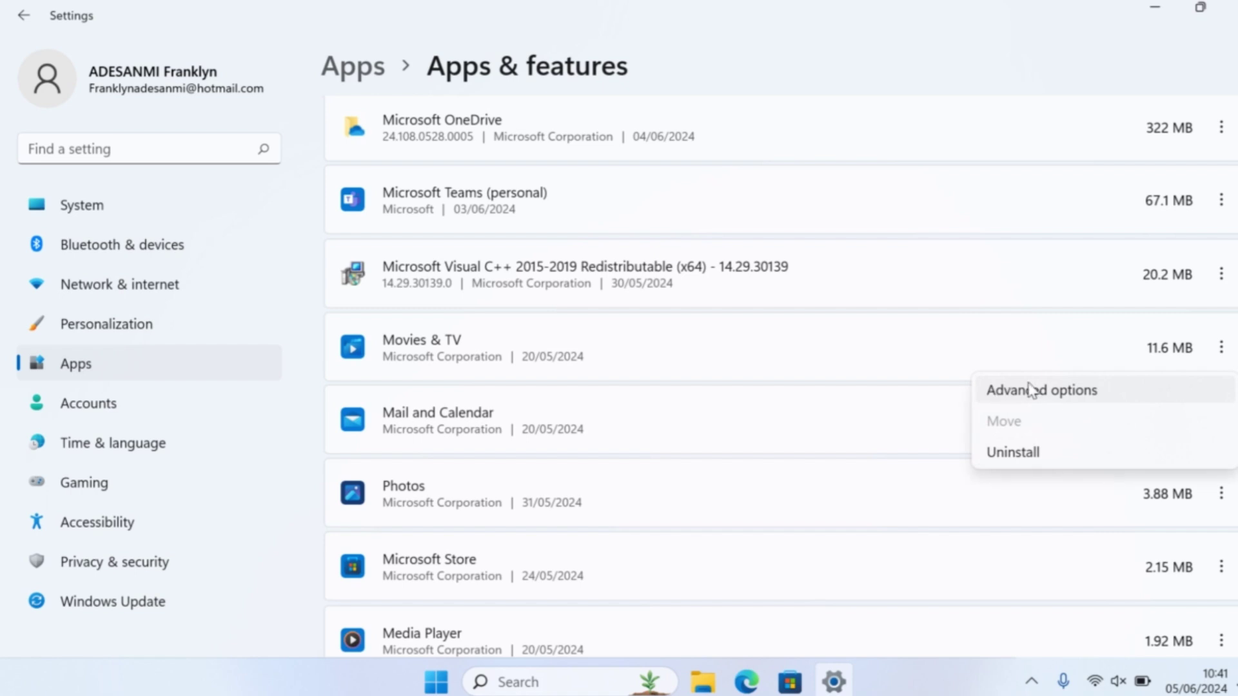
click(1009, 392)
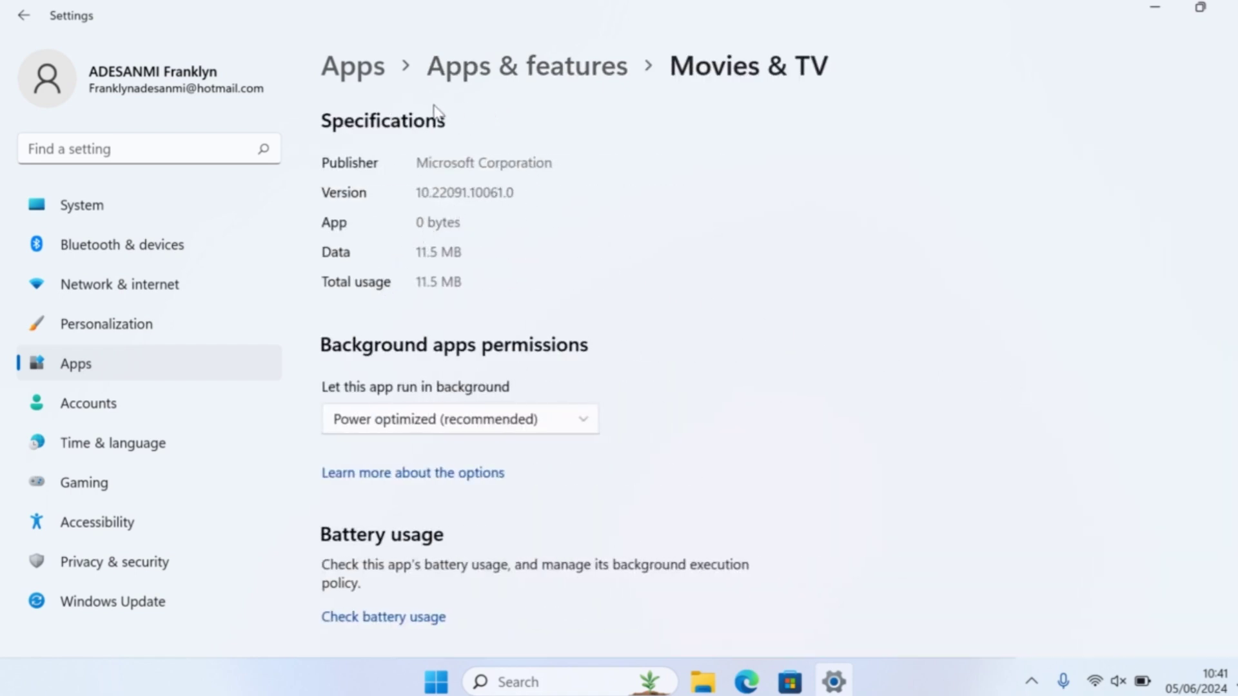
scroll(696, 287, down, 9)
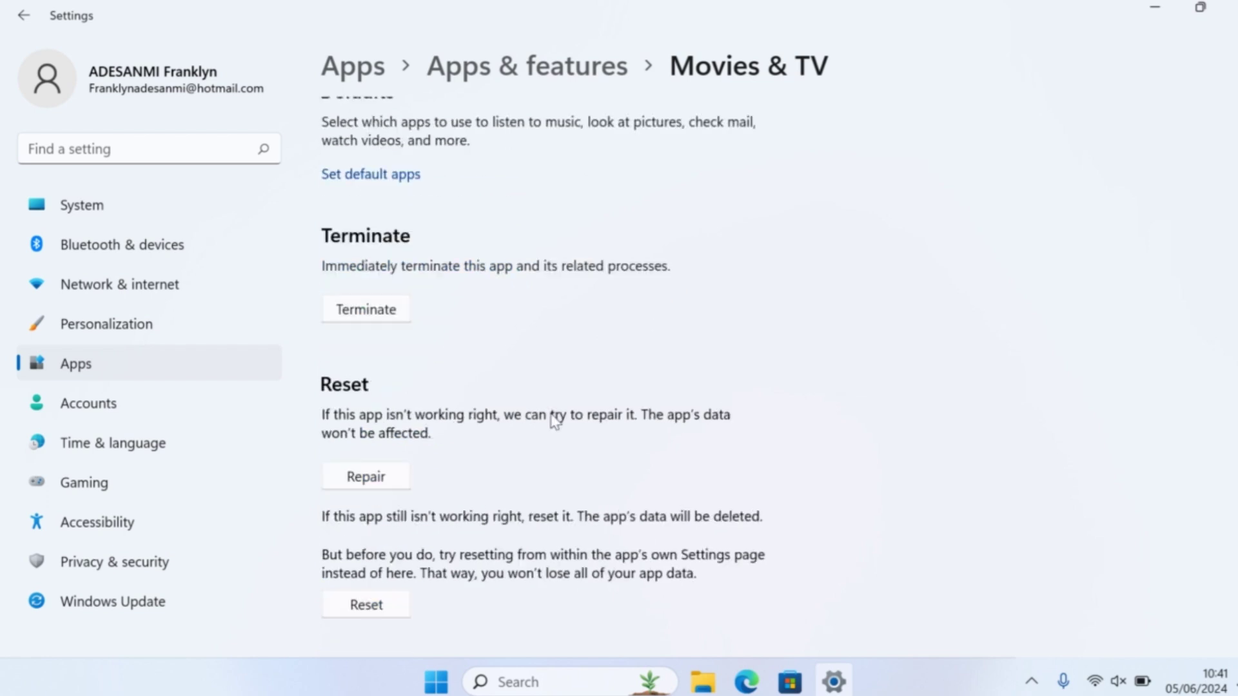
scroll(551, 426, up, 9)
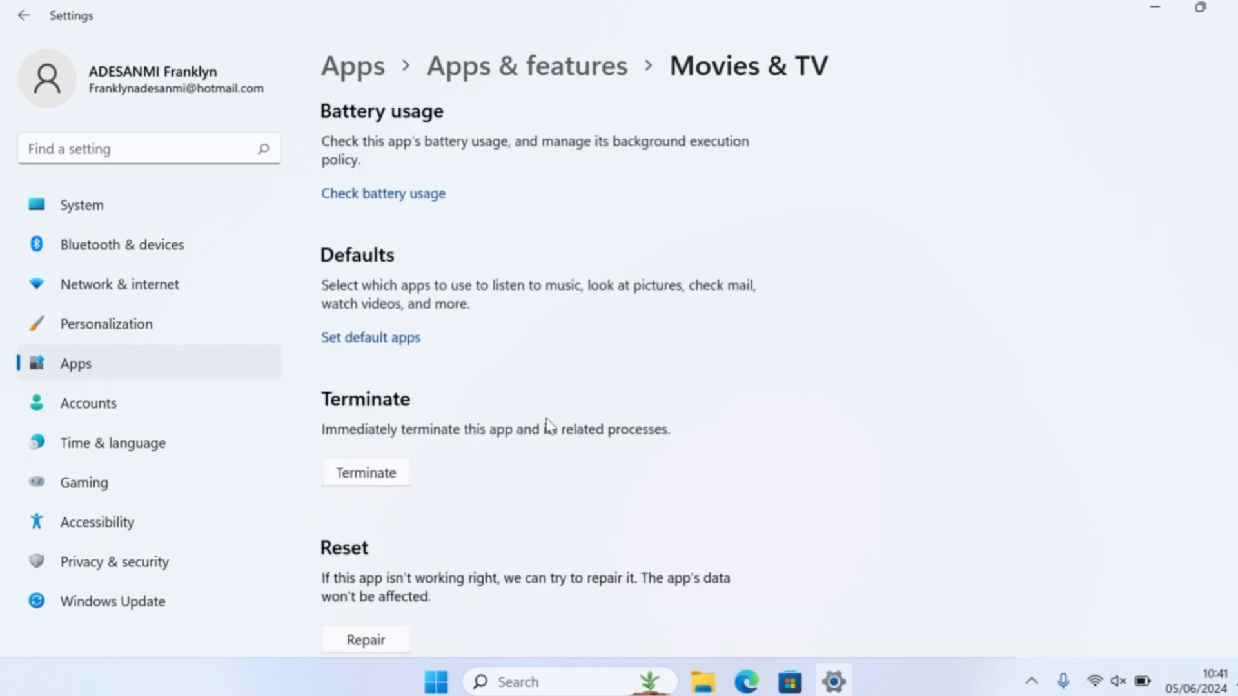
click(19, 25)
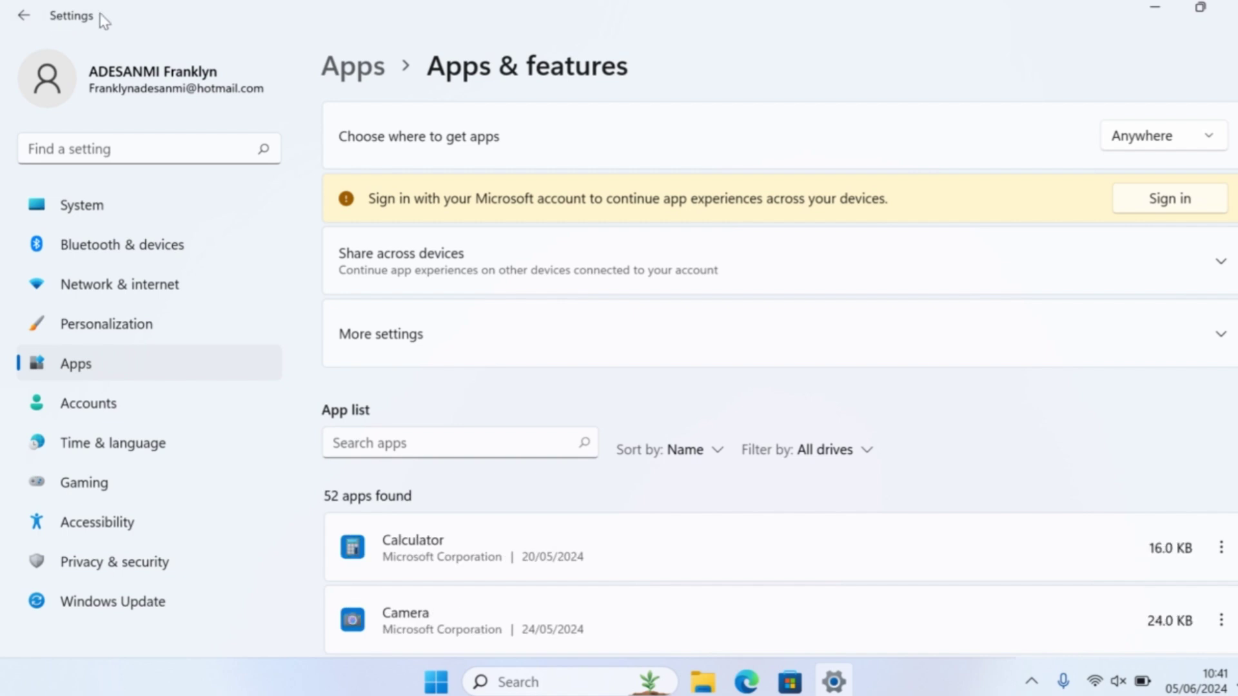
scroll(516, 448, down, 2)
scroll(515, 448, down, 3)
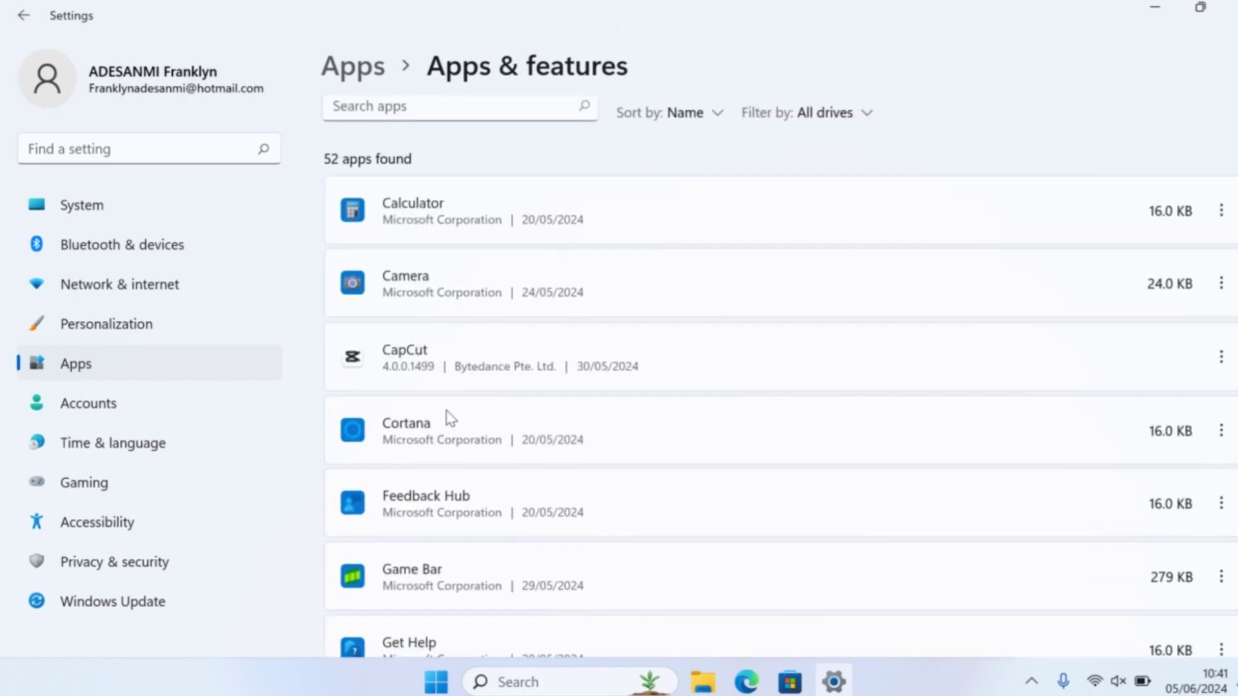
click(9, 14)
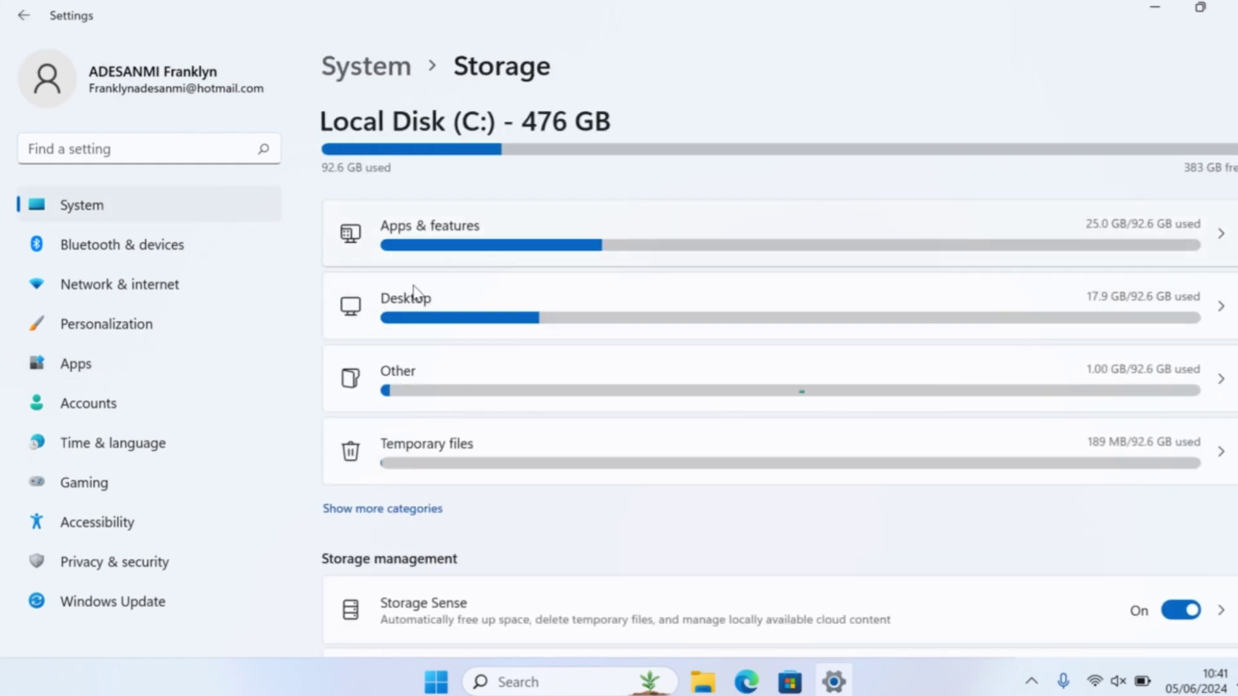
- View the desktop files from the Desktop storage category, look inside the Windows folder, and return to the Storage page
click(477, 314)
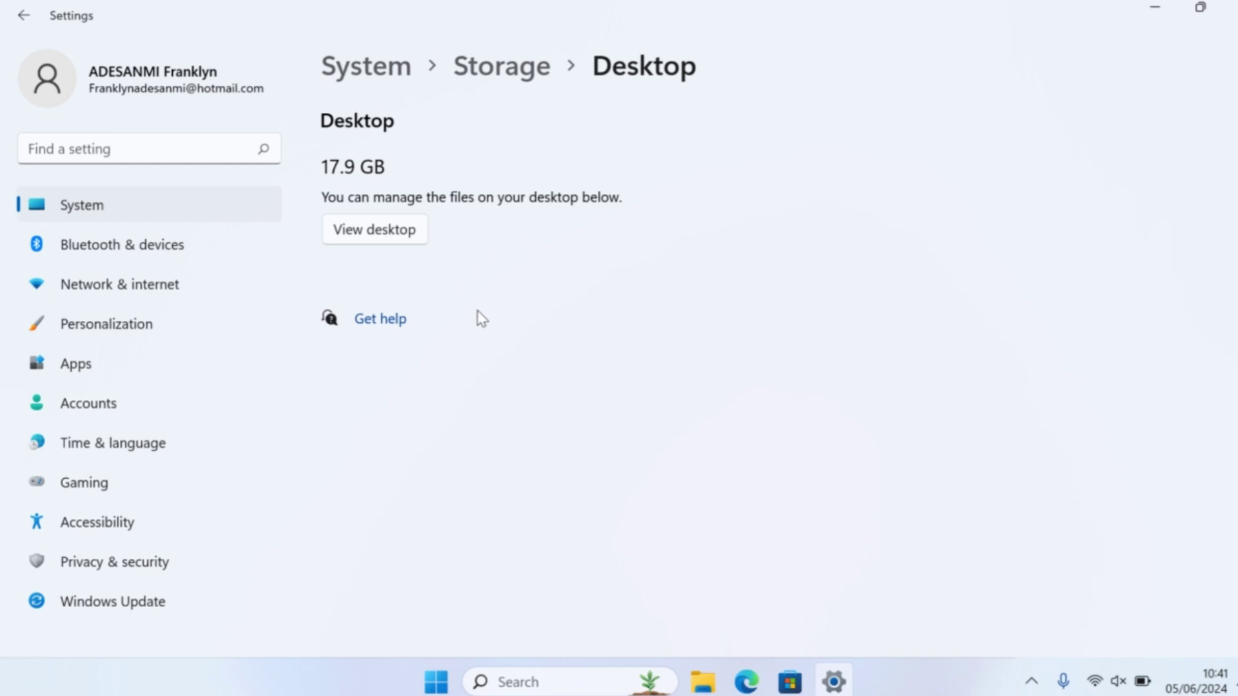
click(374, 231)
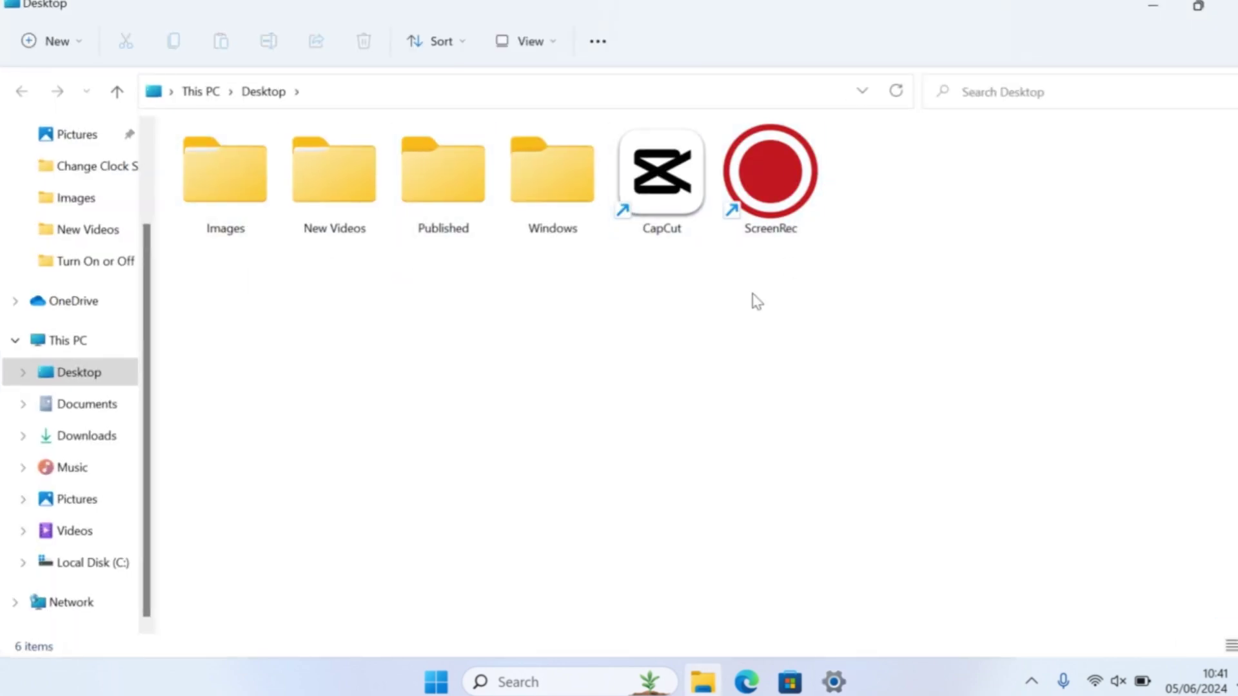
double_click(567, 213)
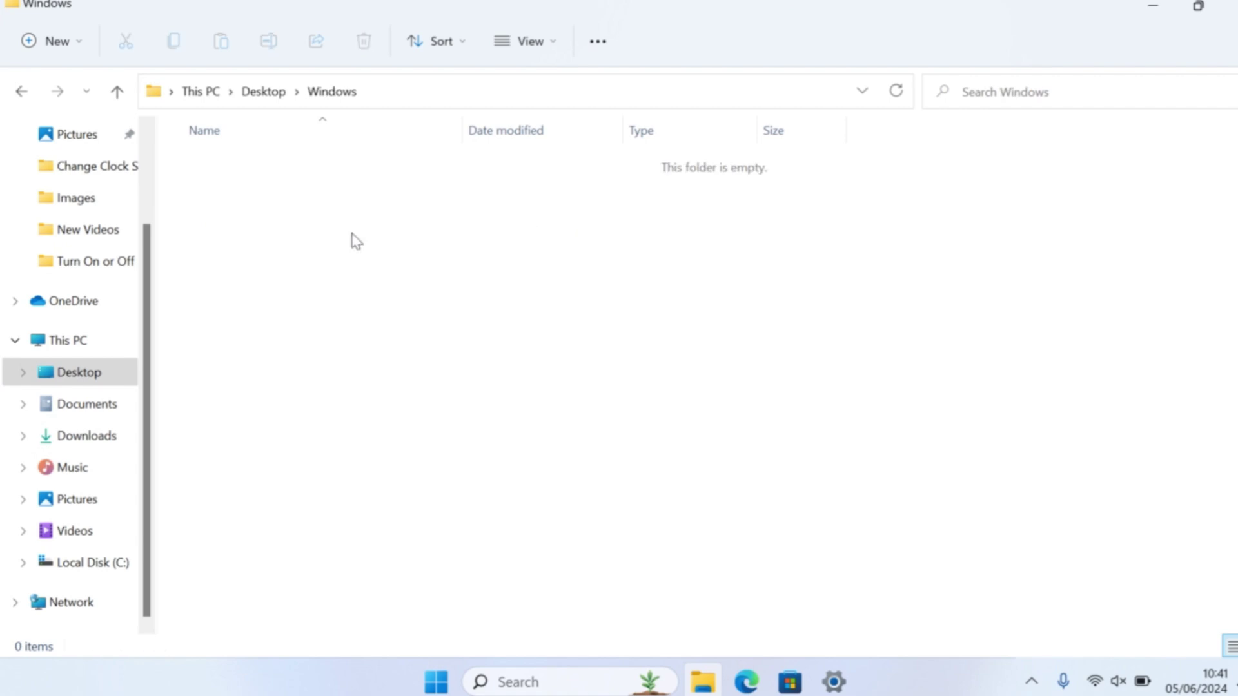
click(22, 91)
click(443, 192)
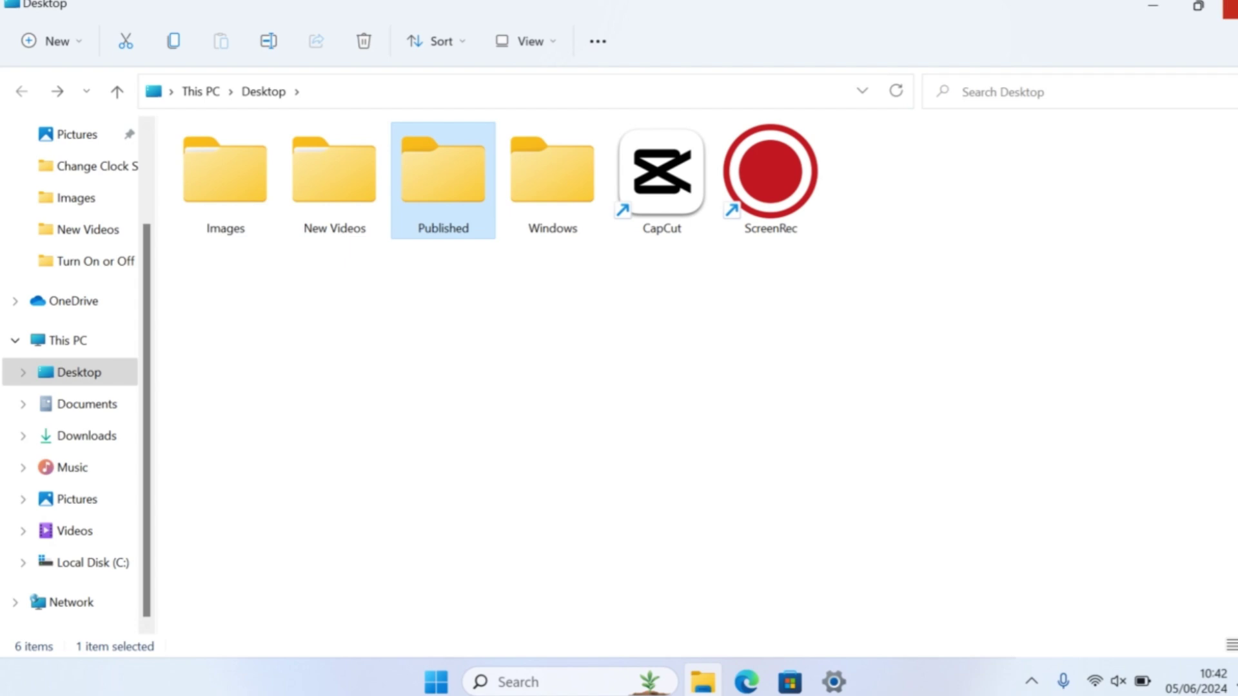
click(1230, 5)
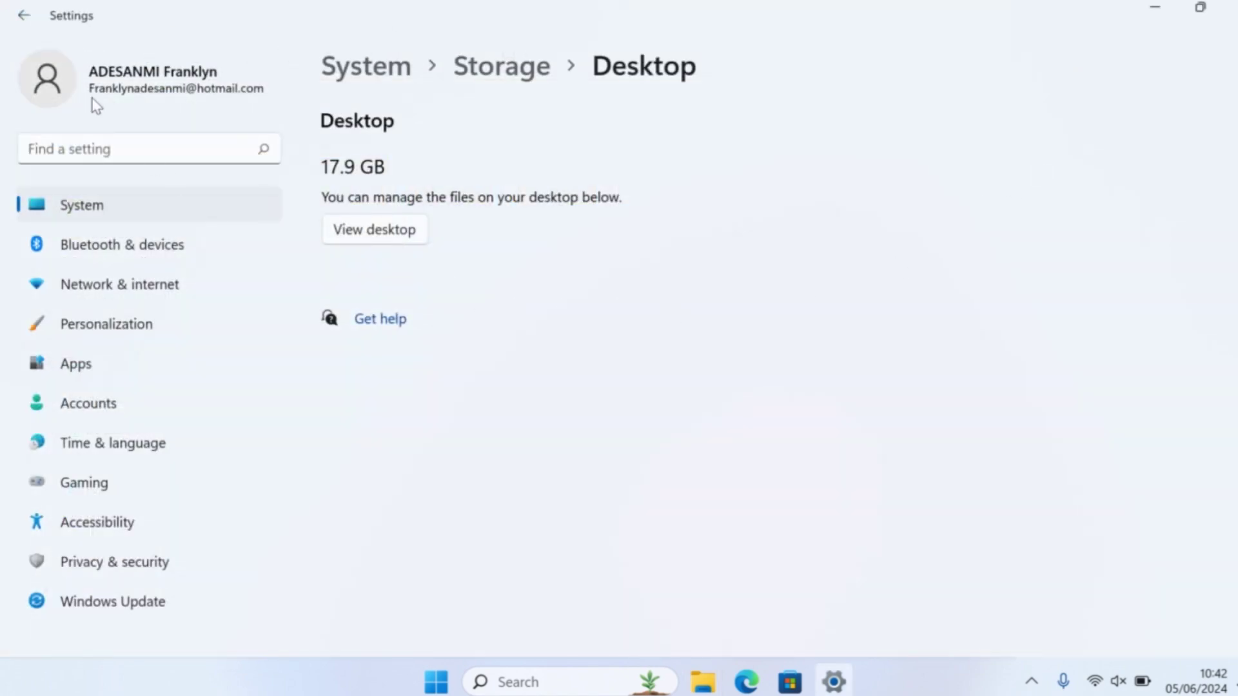
click(25, 15)
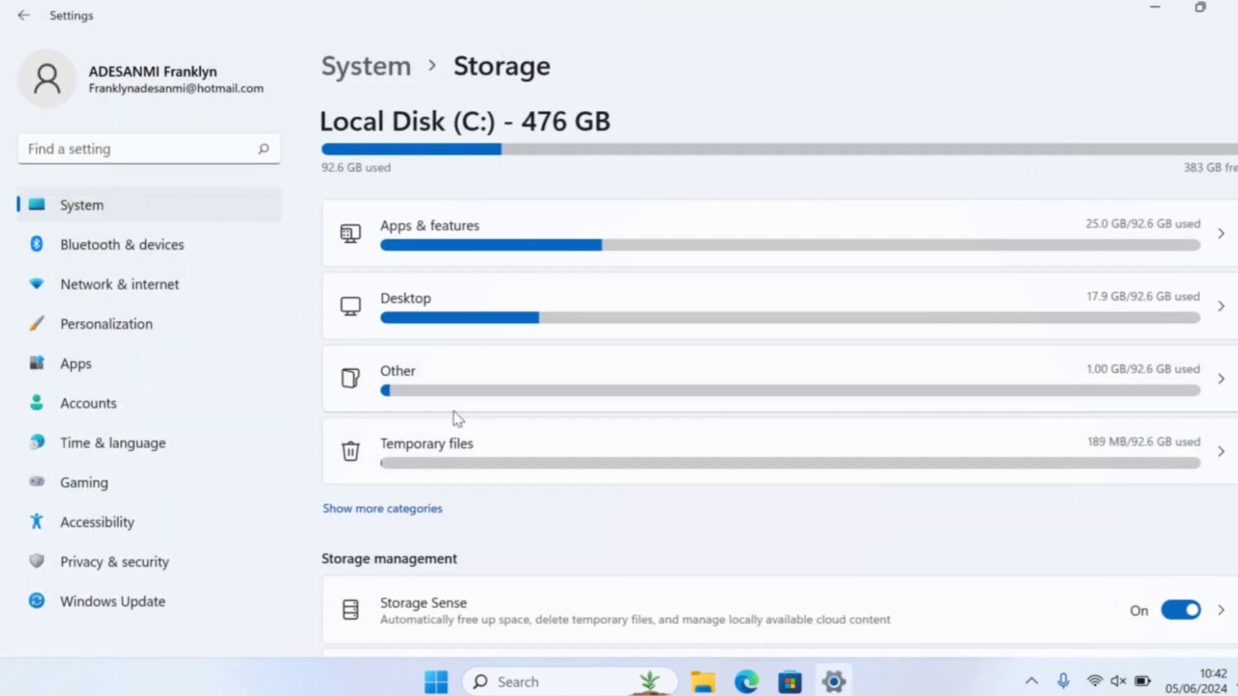
- Look at the largest uncharacterized folders in the Other storage category and return to the Storage page
click(412, 391)
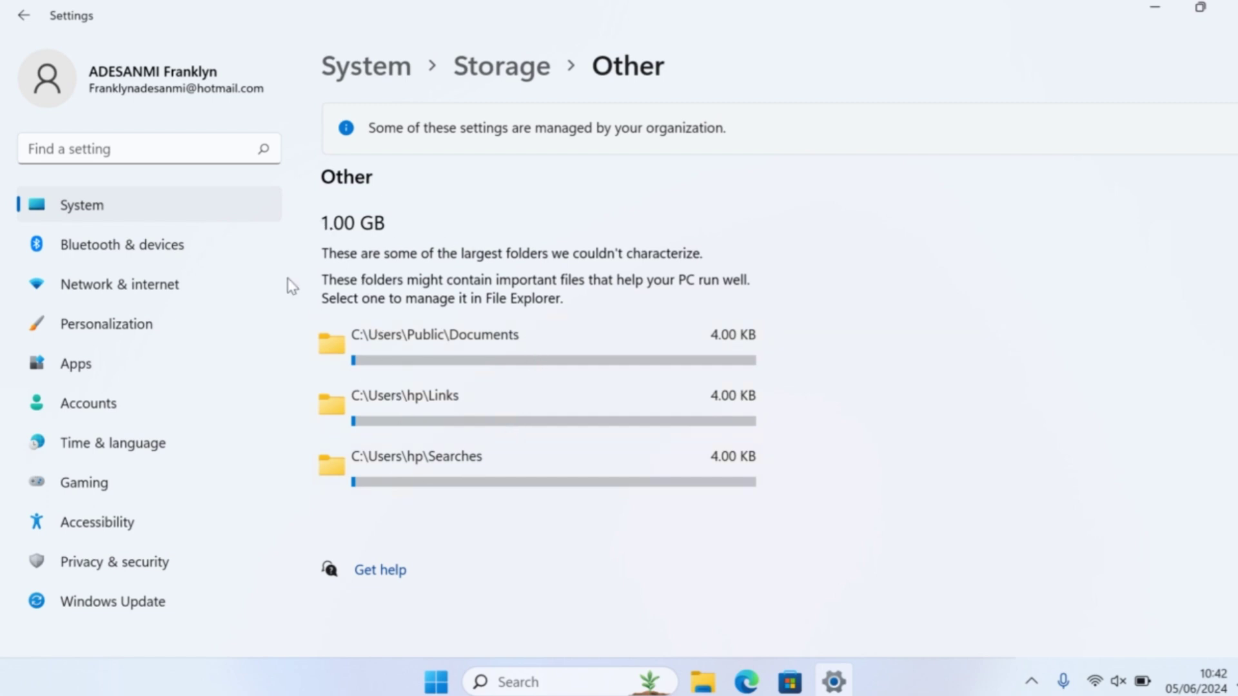
click(24, 15)
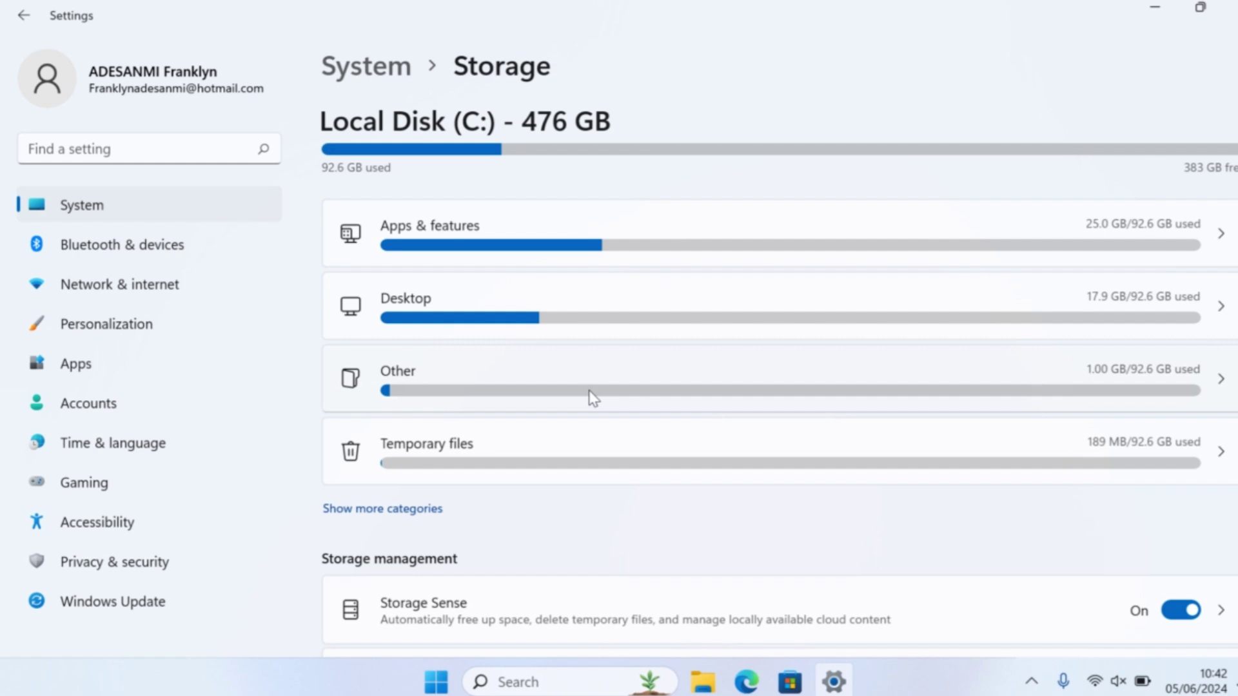
- Switch Storage Sense off and back on under Storage management
scroll(581, 420, down, 3)
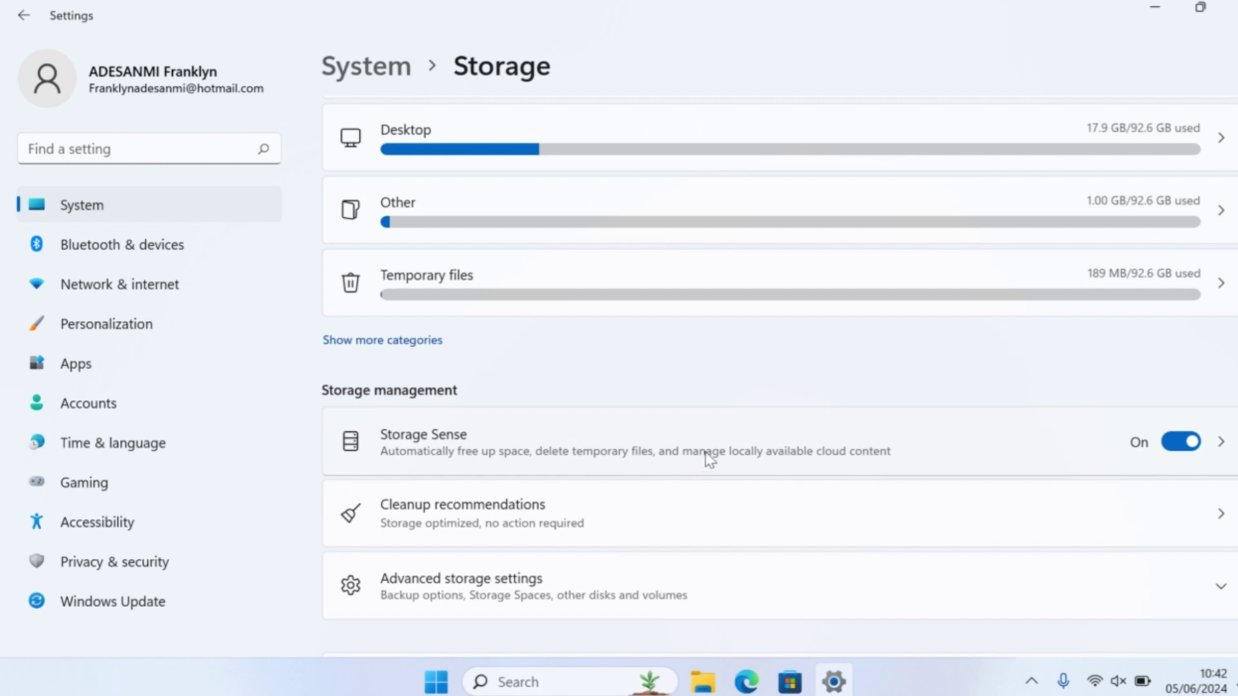
click(1178, 442)
click(1178, 442)
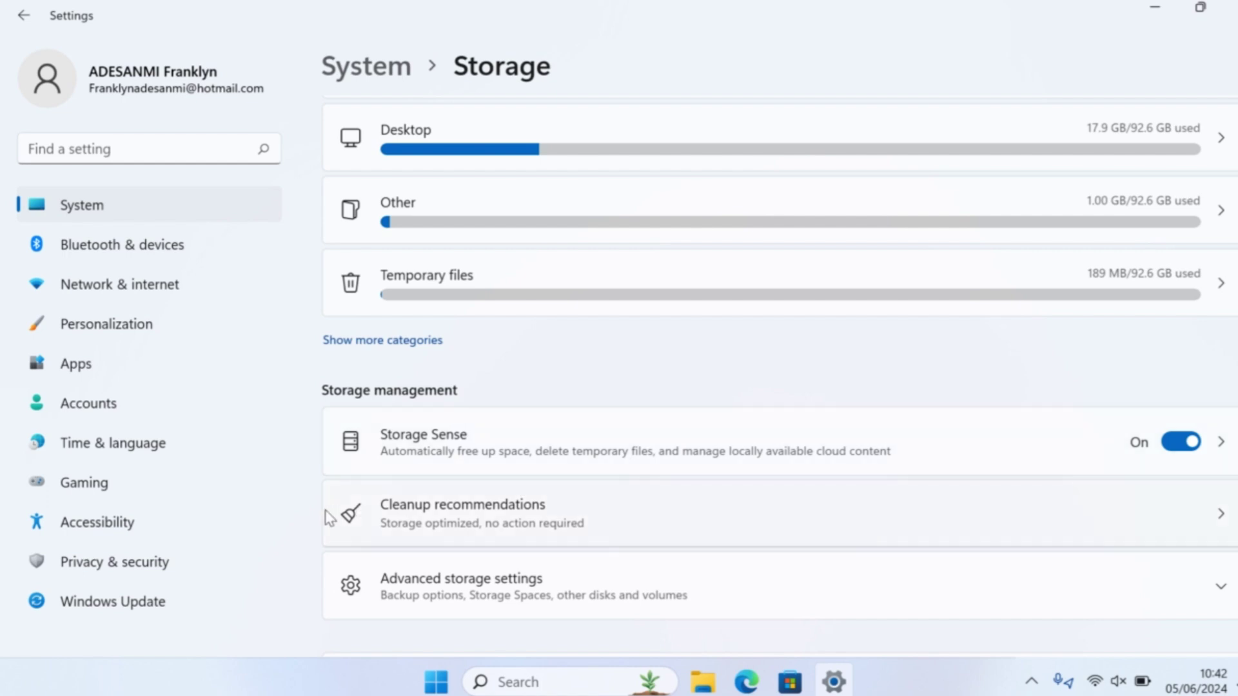
- Select Downloads for cleanup in the Cleanup recommendations and open the advanced options for temporary files
click(431, 516)
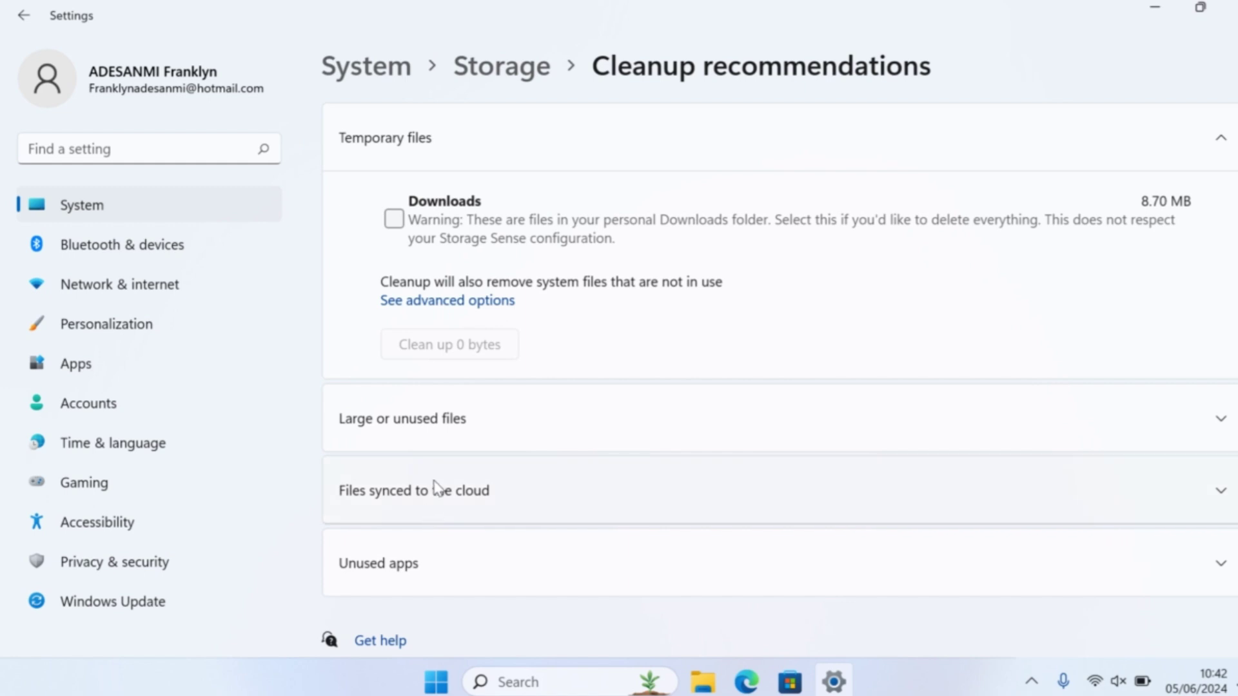
click(394, 219)
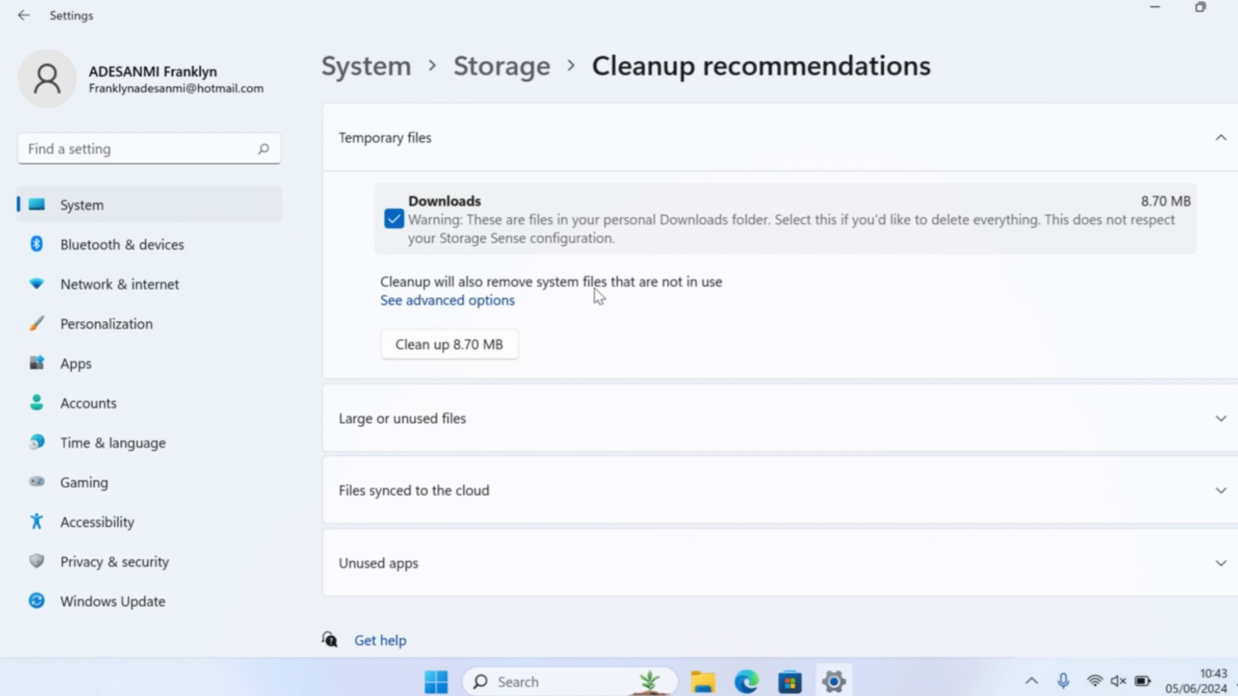
click(418, 303)
- Review the selected temporary file categories and permanently remove them, including the Downloads folder contents
scroll(571, 301, down, 2)
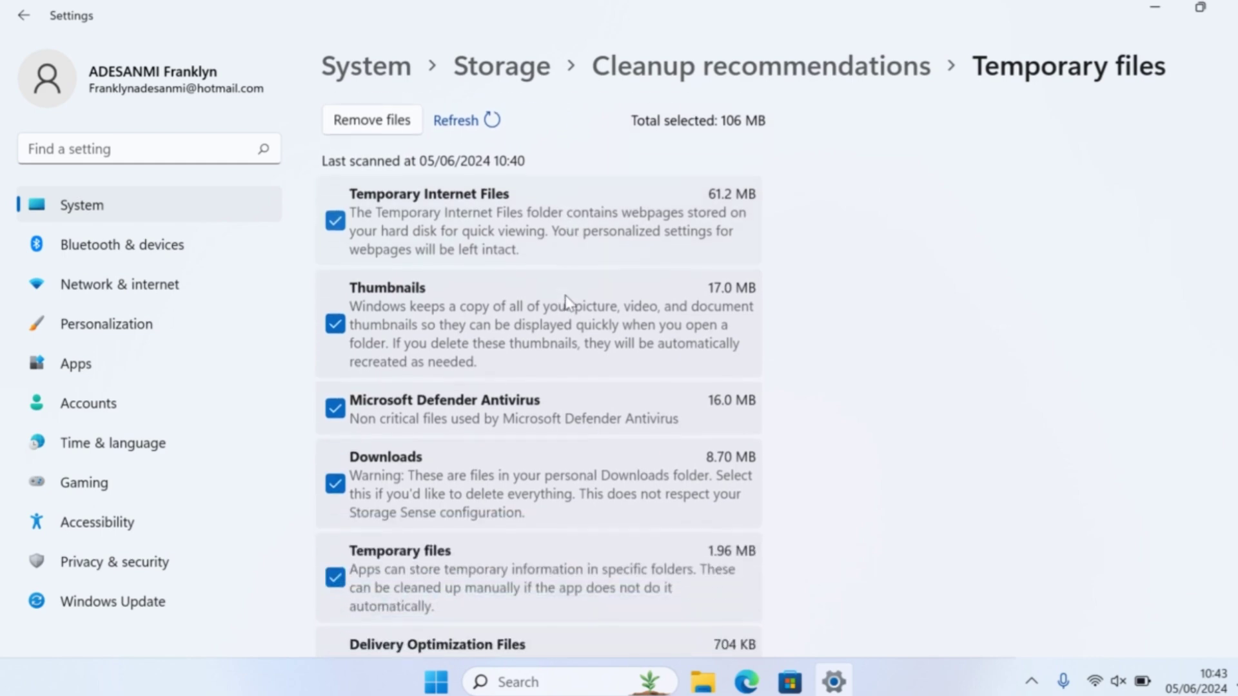
scroll(566, 302, down, 7)
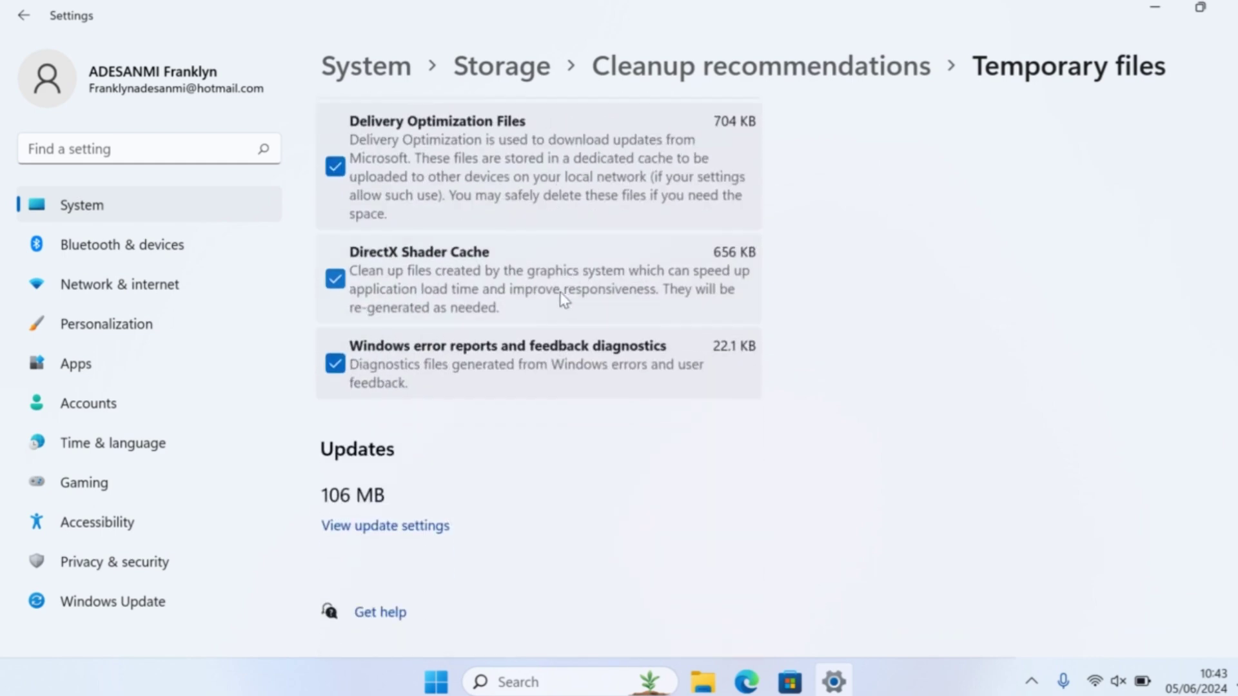
scroll(566, 301, up, 10)
click(368, 263)
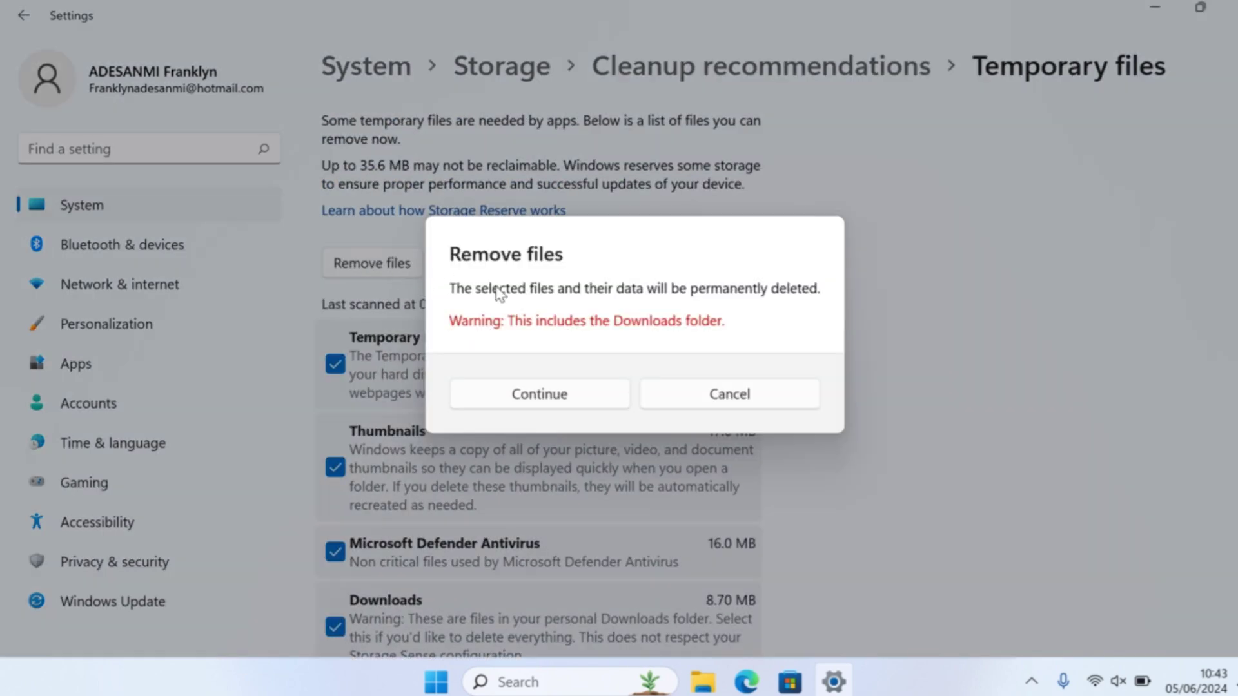
click(534, 400)
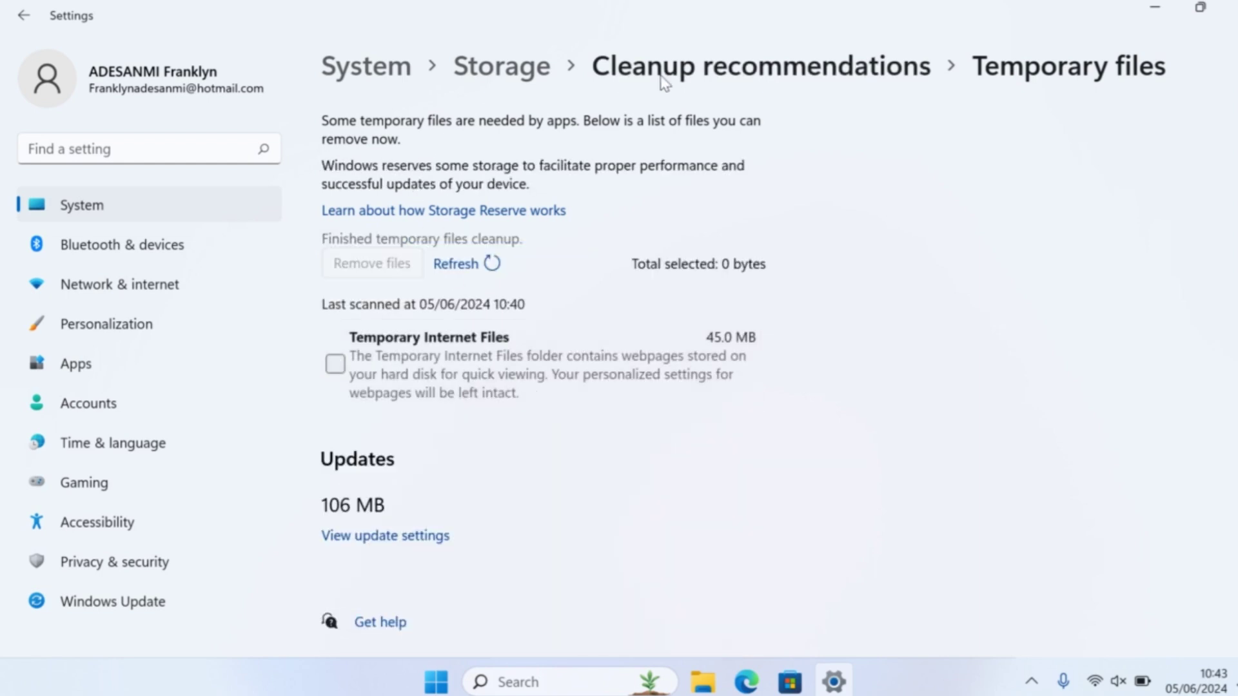
- Return to the Storage page by way of Cleanup recommendations and look over its storage management options
click(805, 76)
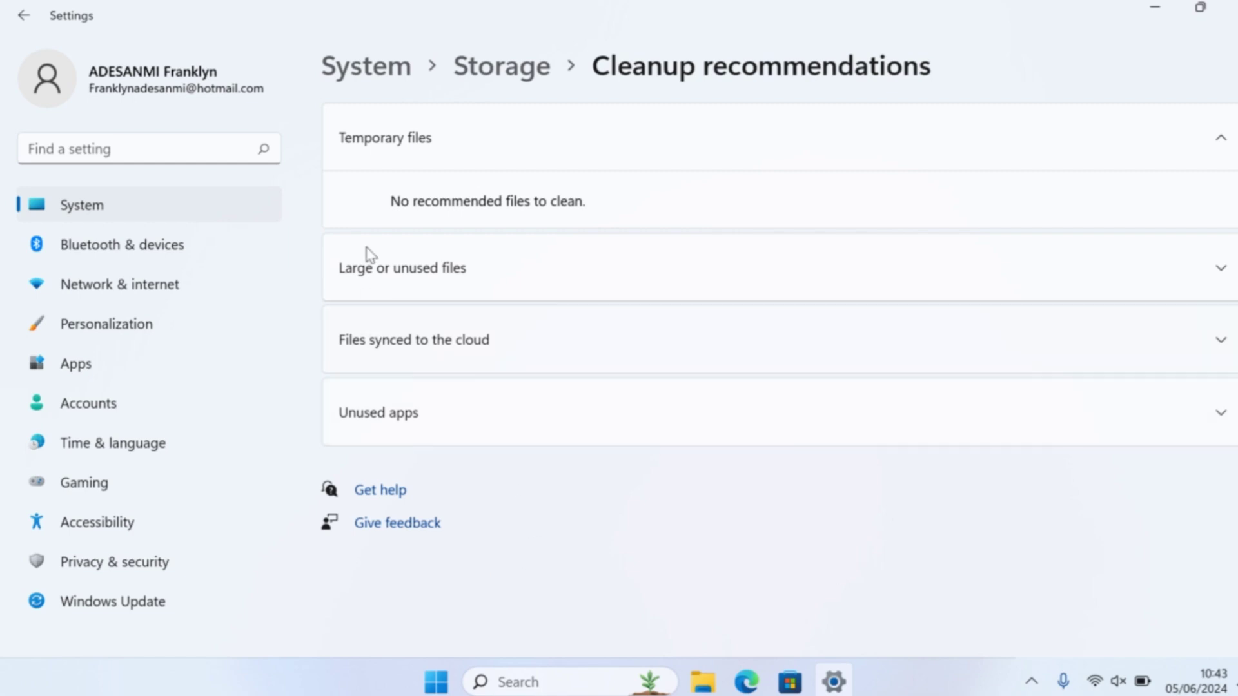
click(523, 64)
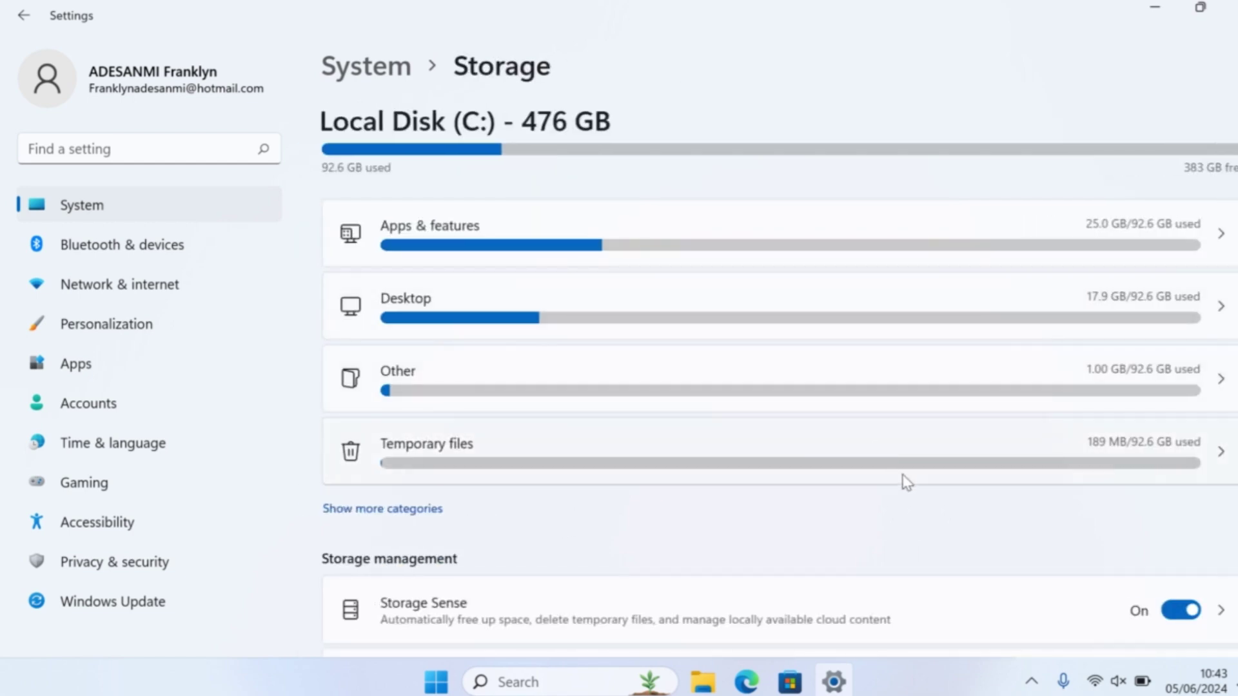
scroll(1040, 454, down, 5)
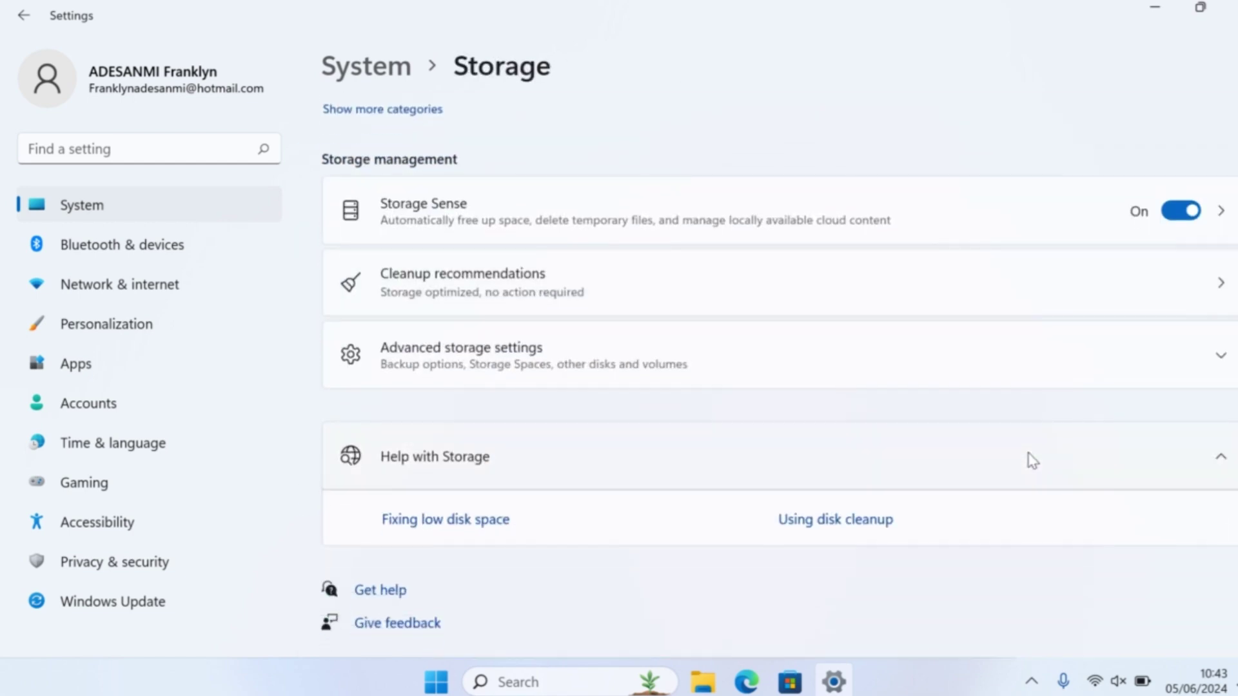
scroll(1027, 458, up, 5)
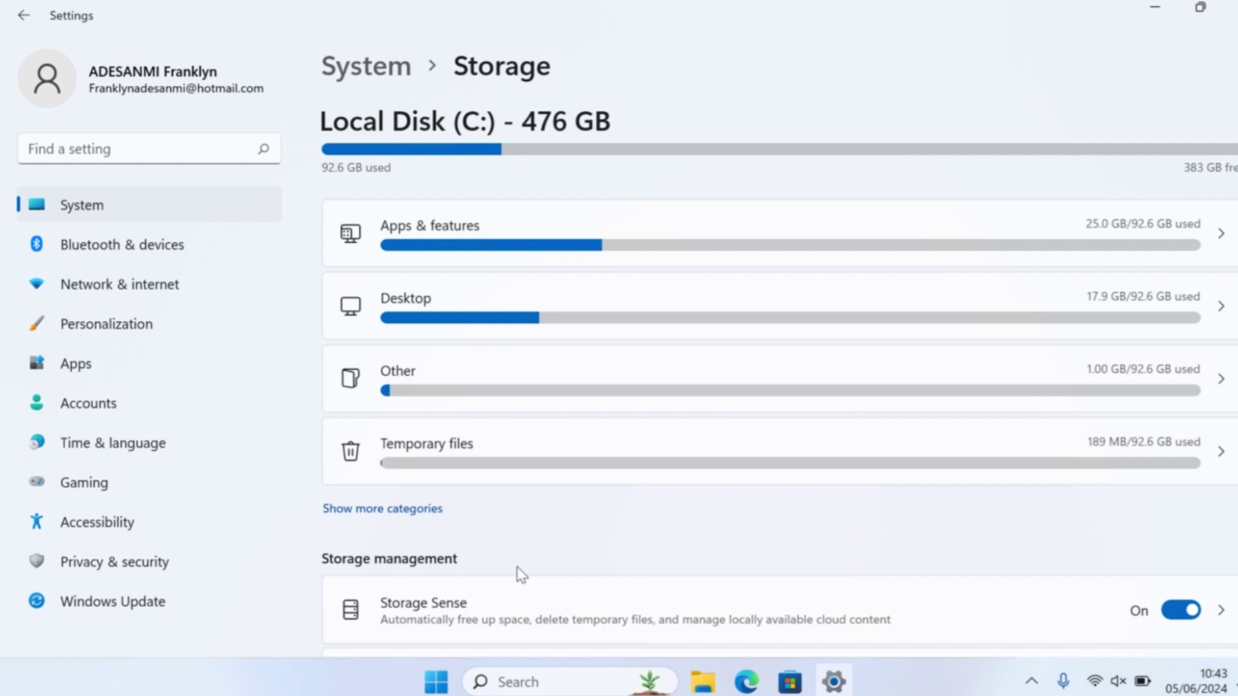
- Open a Command Prompt by running cmd from the Run dialog and reposition its window
key(super+r)
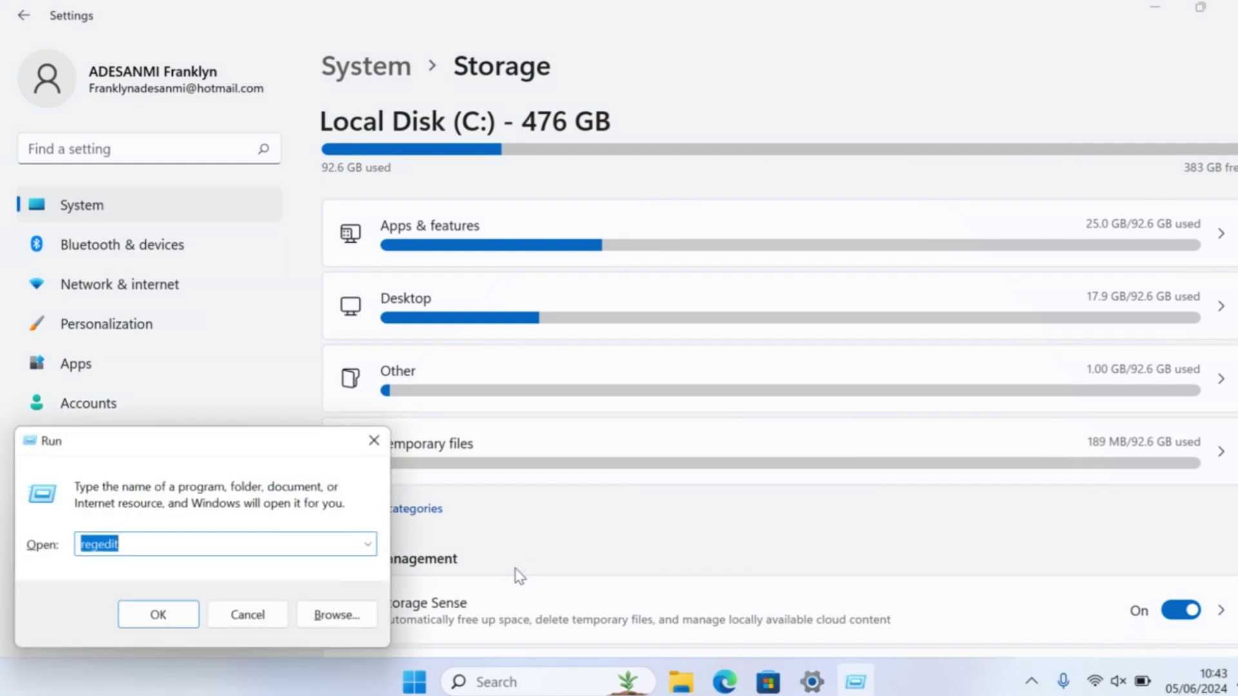
text(cmd)
drag(146, 450, 639, 216)
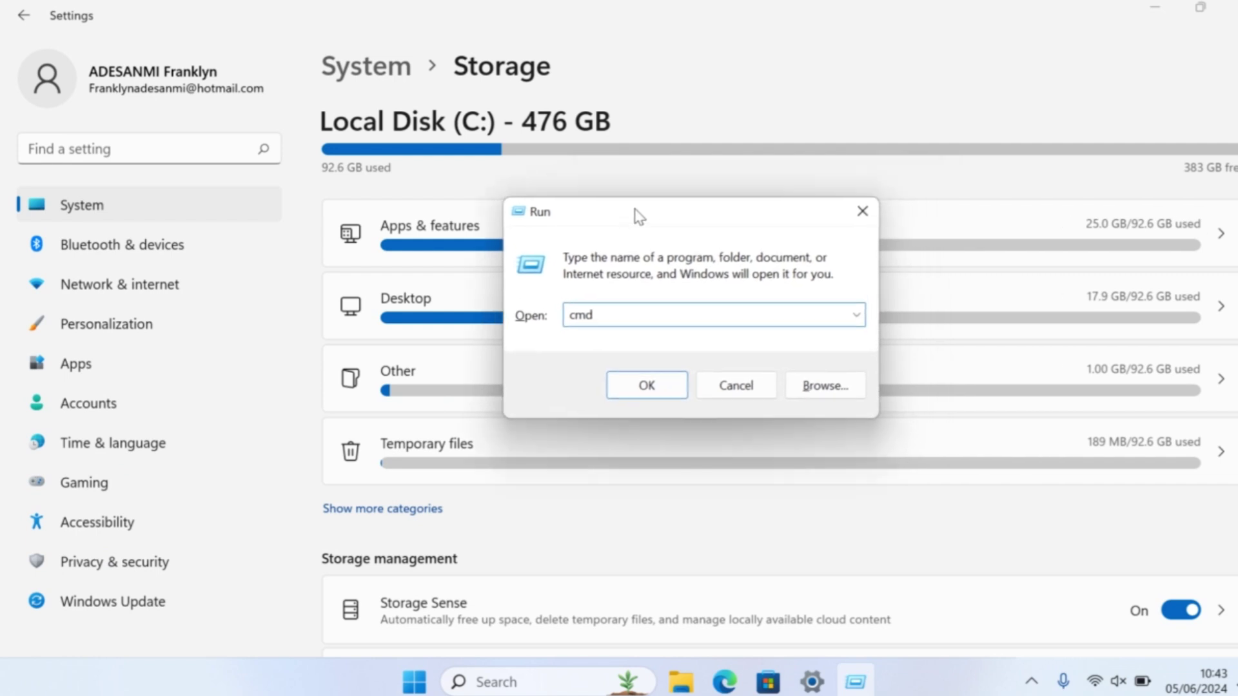
click(645, 386)
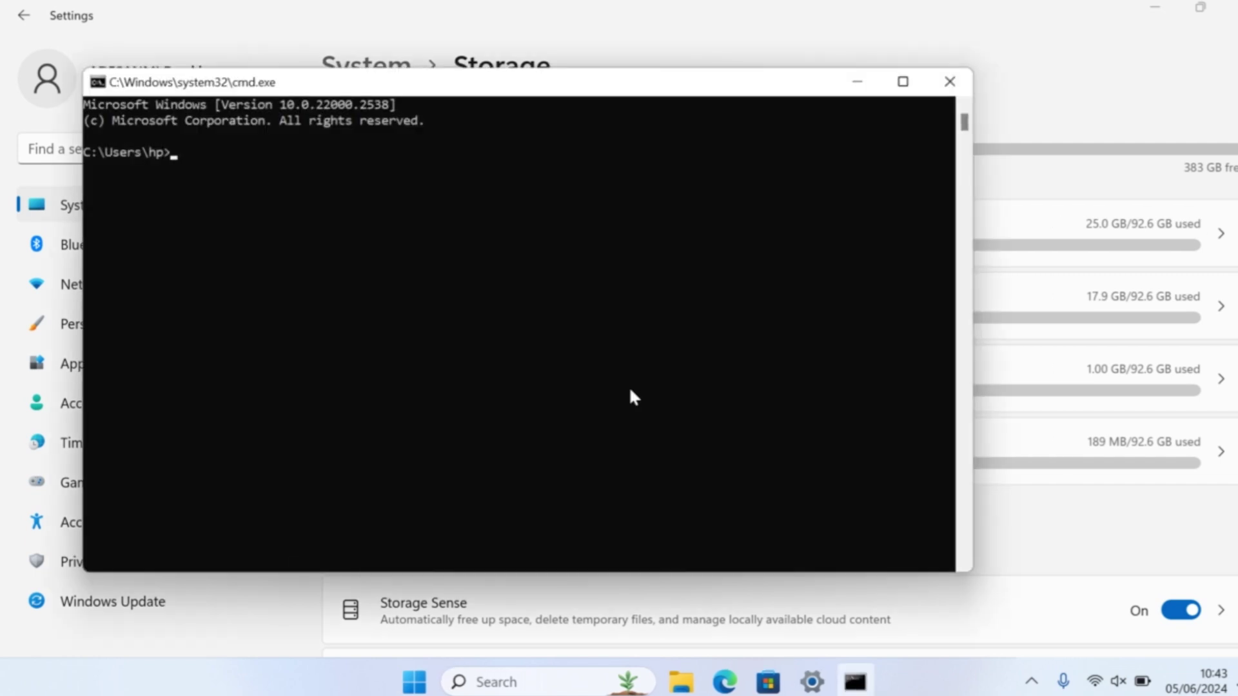
drag(484, 90, 619, 94)
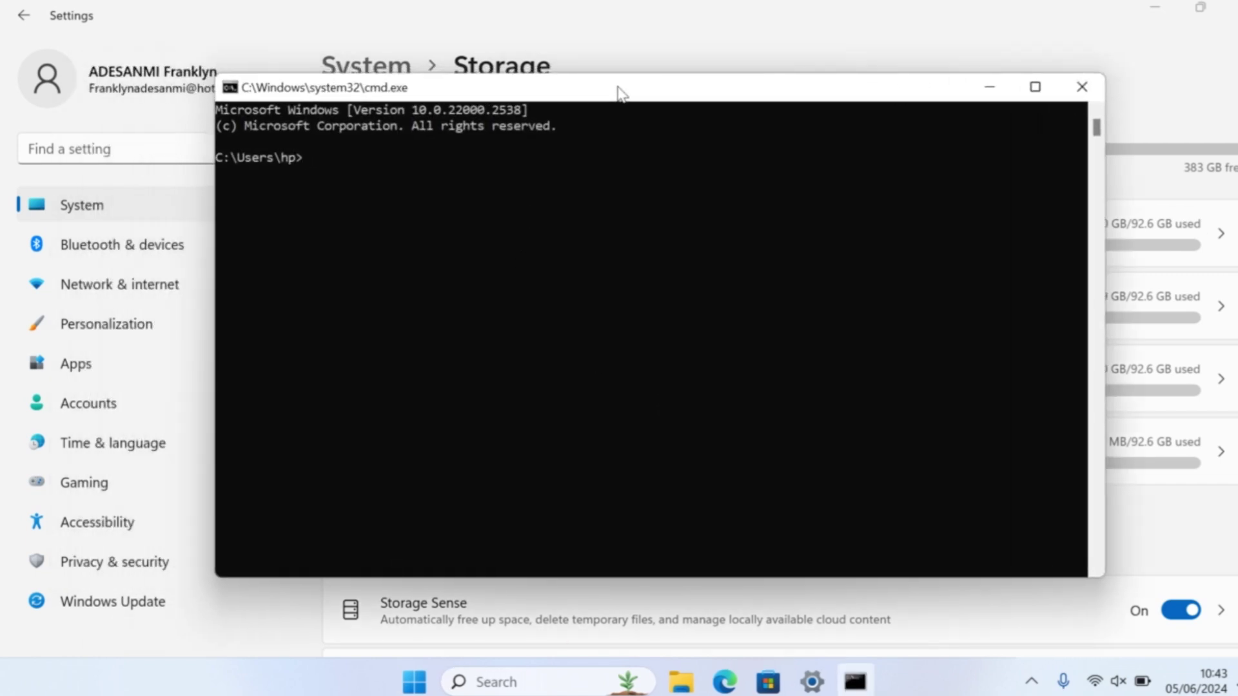
- Launch Disk Cleanup with the cleanmgr command, minimize the Command Prompt, and move the Disk Cleanup window into clear view
text(cleanmgr)
key(Return)
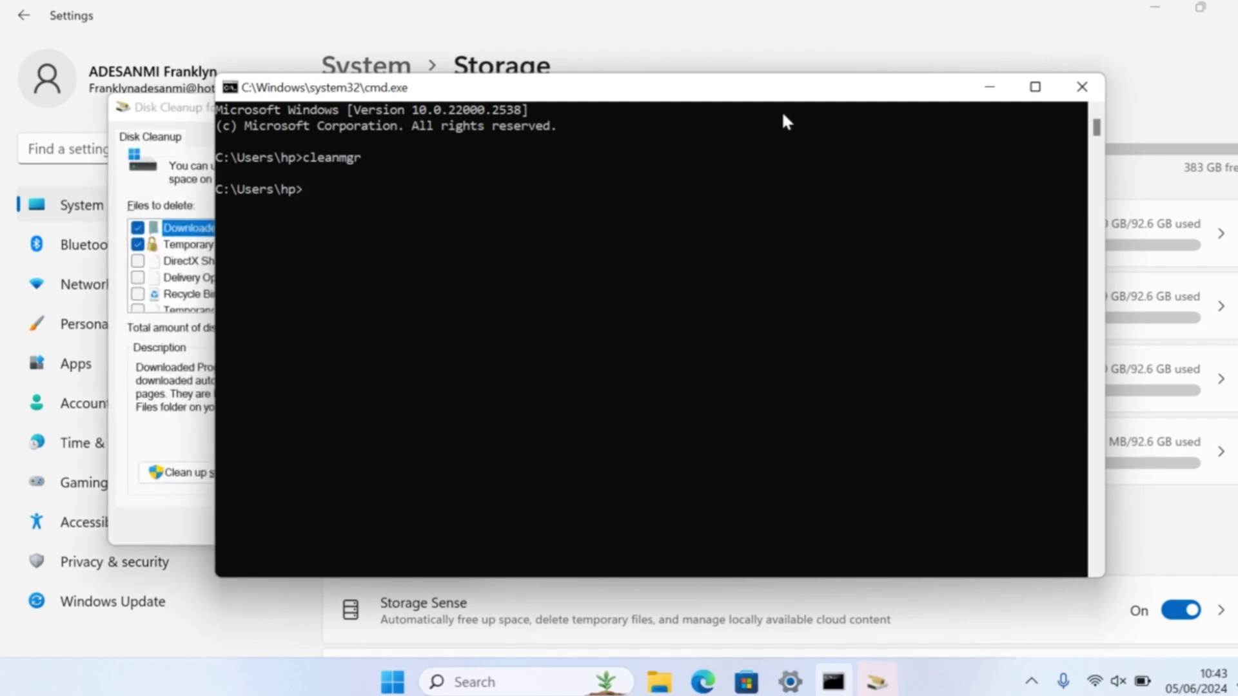
click(989, 87)
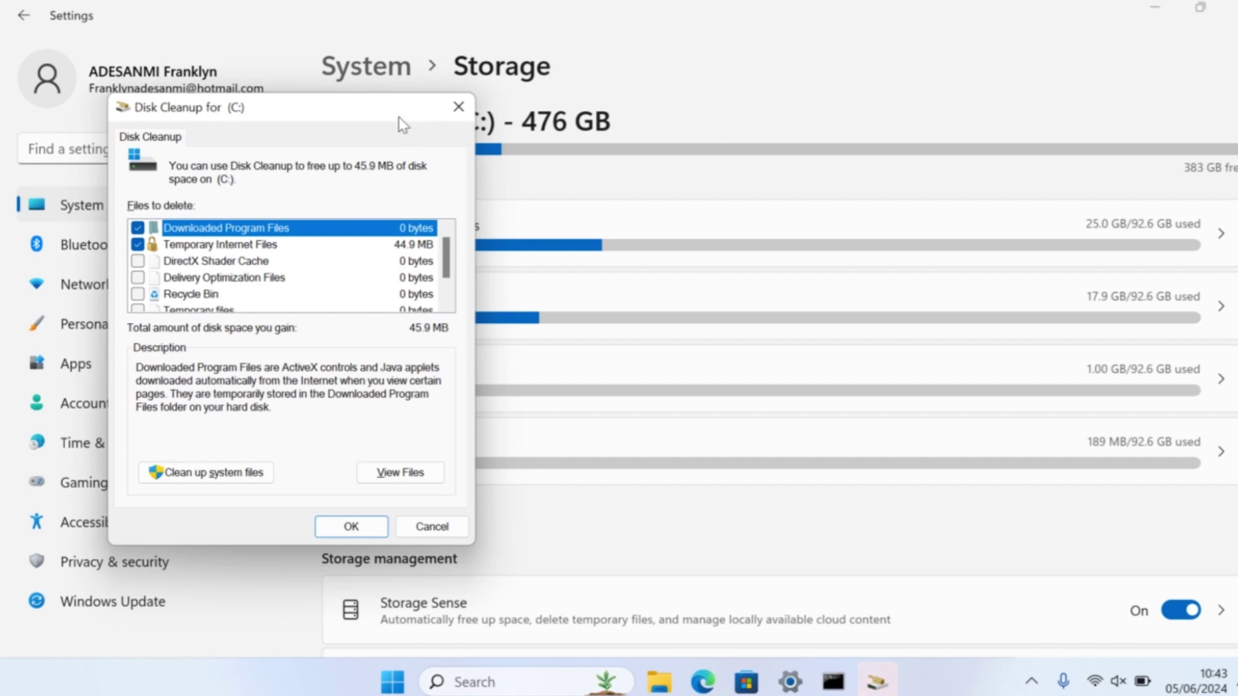
drag(399, 122, 797, 95)
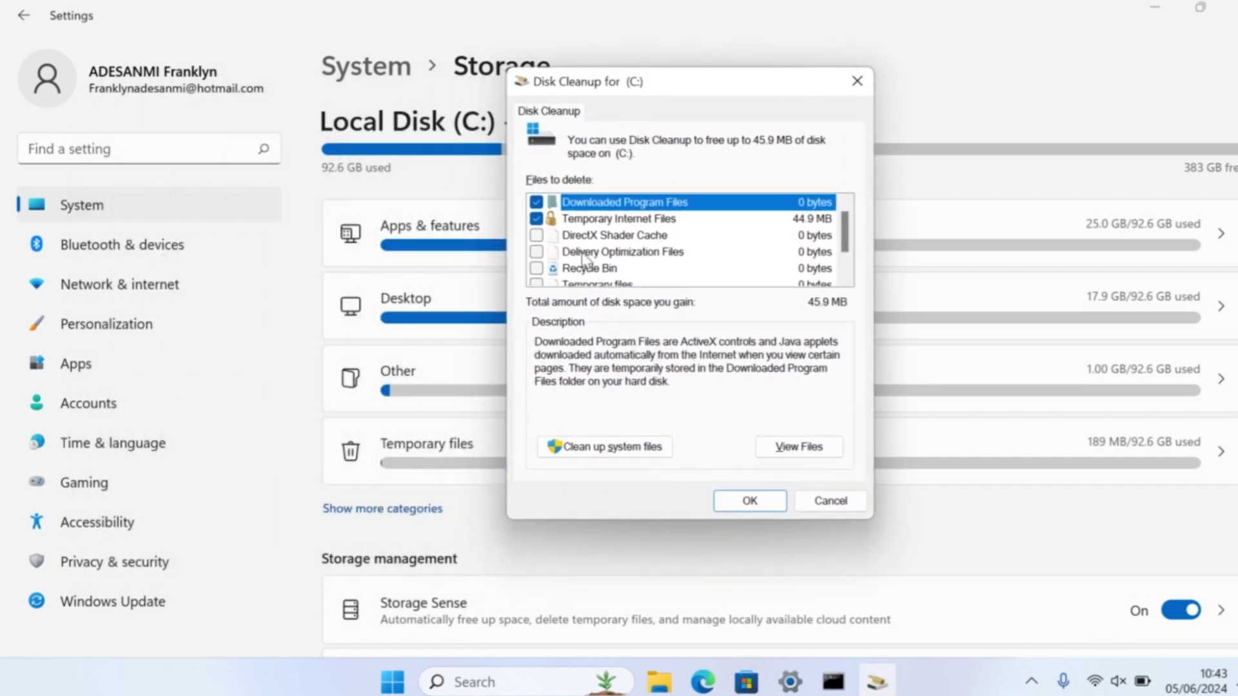
- Review the list of file categories that Disk Cleanup can delete from drive C
scroll(633, 230, down, 1)
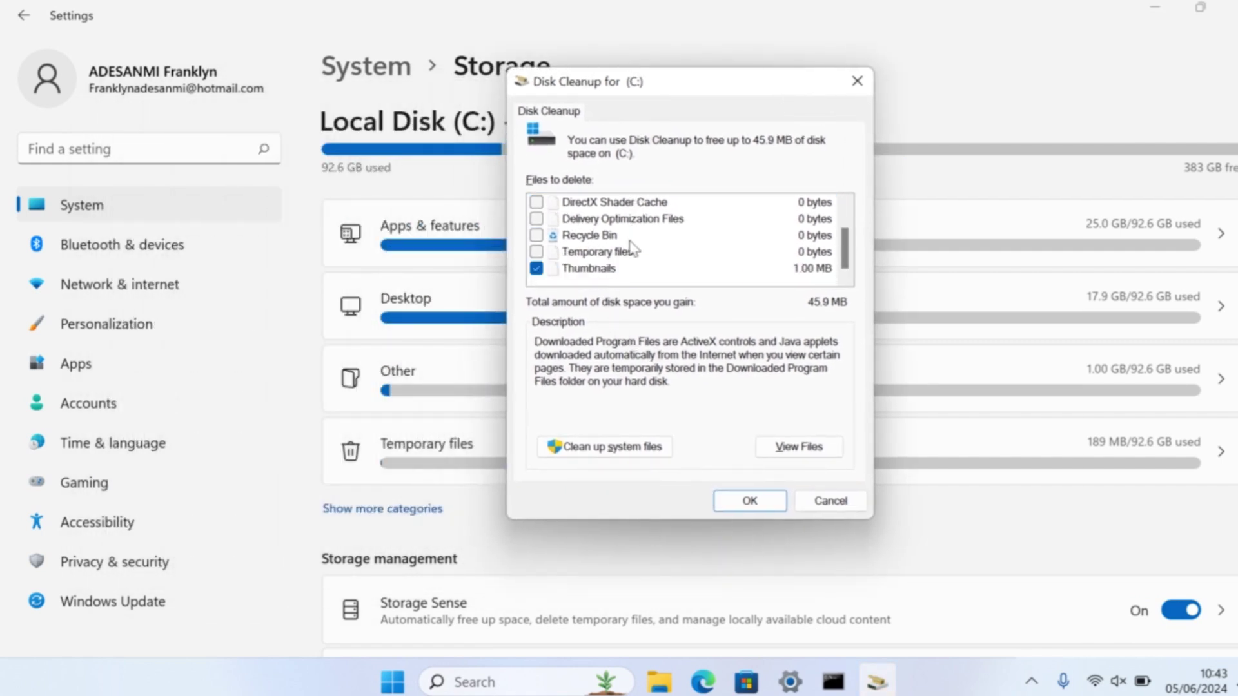
scroll(644, 283, up, 1)
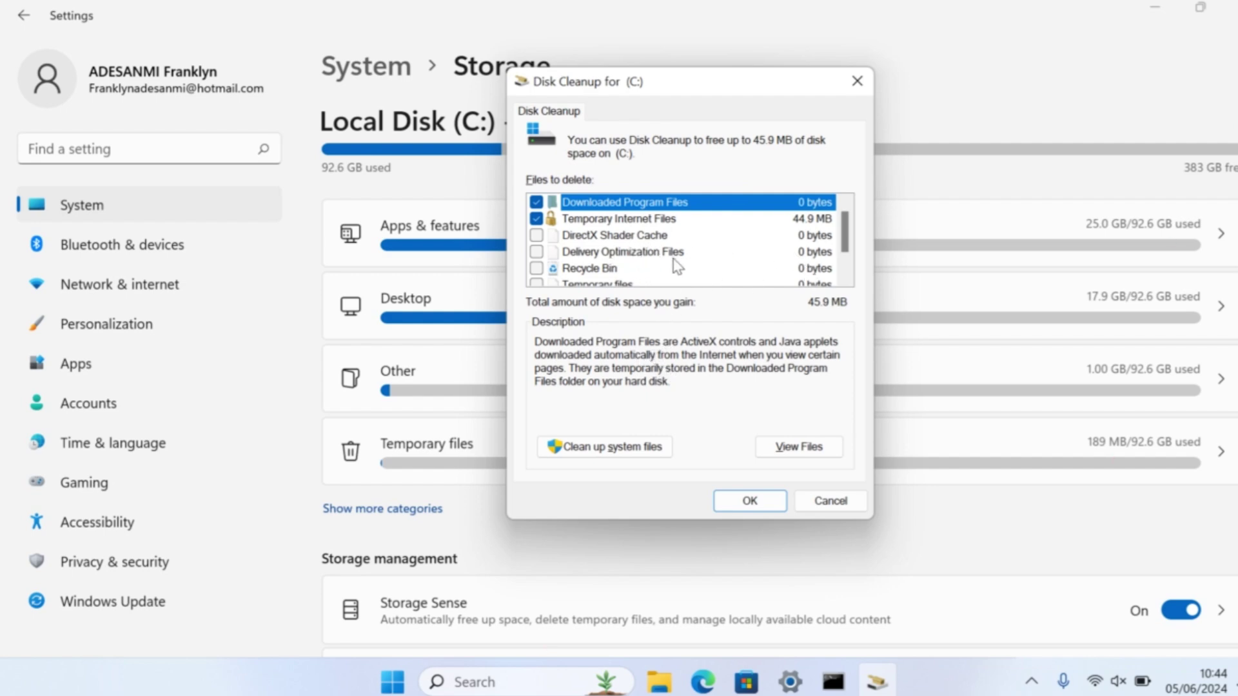
scroll(601, 283, down, 1)
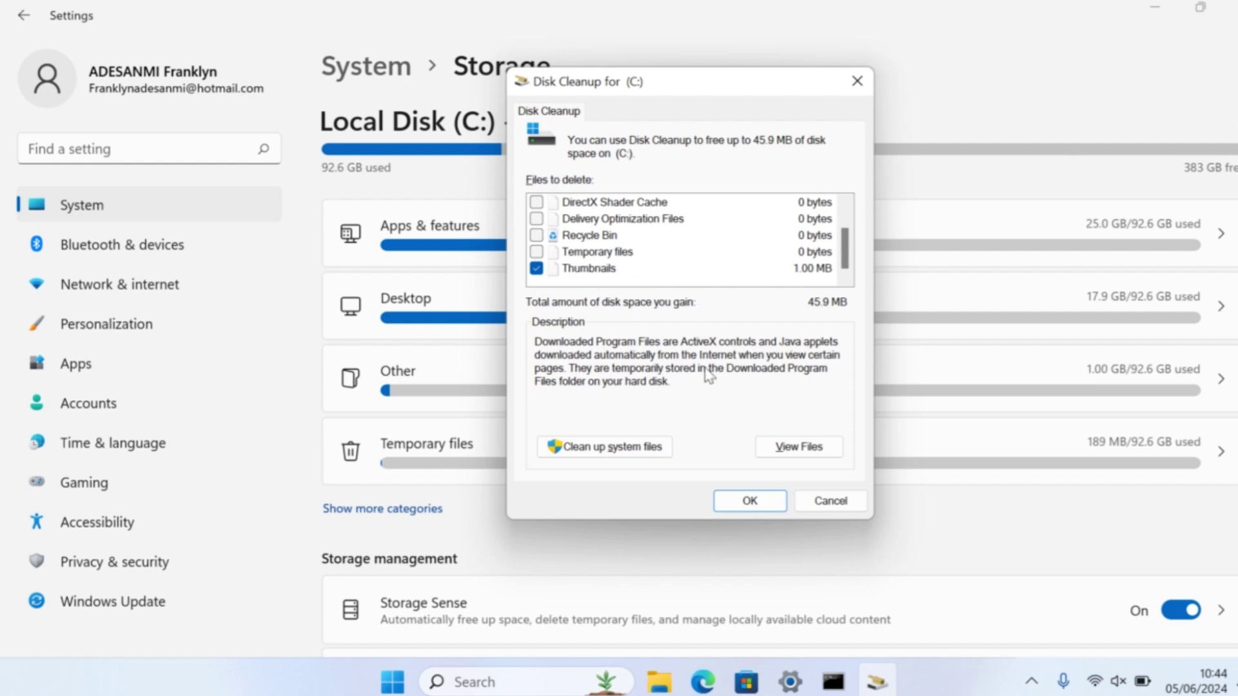
scroll(815, 275, up, 1)
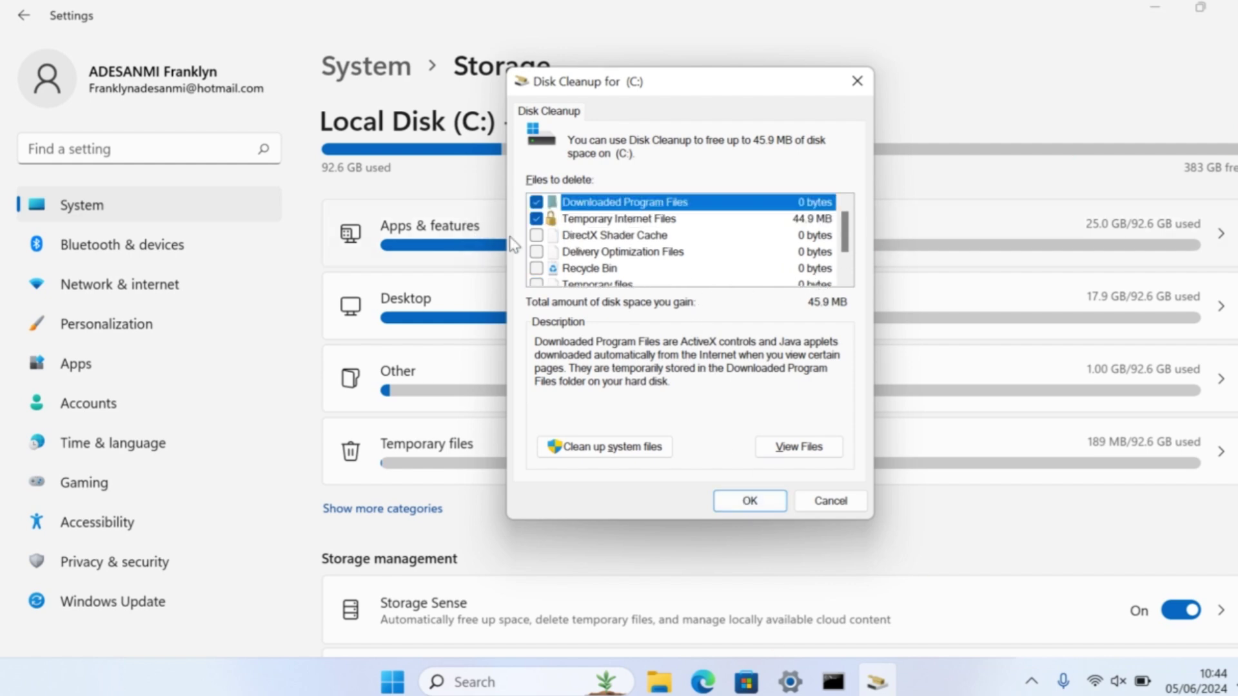
- Mark DirectX Shader Cache, Delivery Optimization Files and Recycle Bin for deletion, and deselect Temporary Internet Files
click(536, 236)
click(536, 251)
click(536, 271)
click(536, 219)
scroll(653, 255, down, 1)
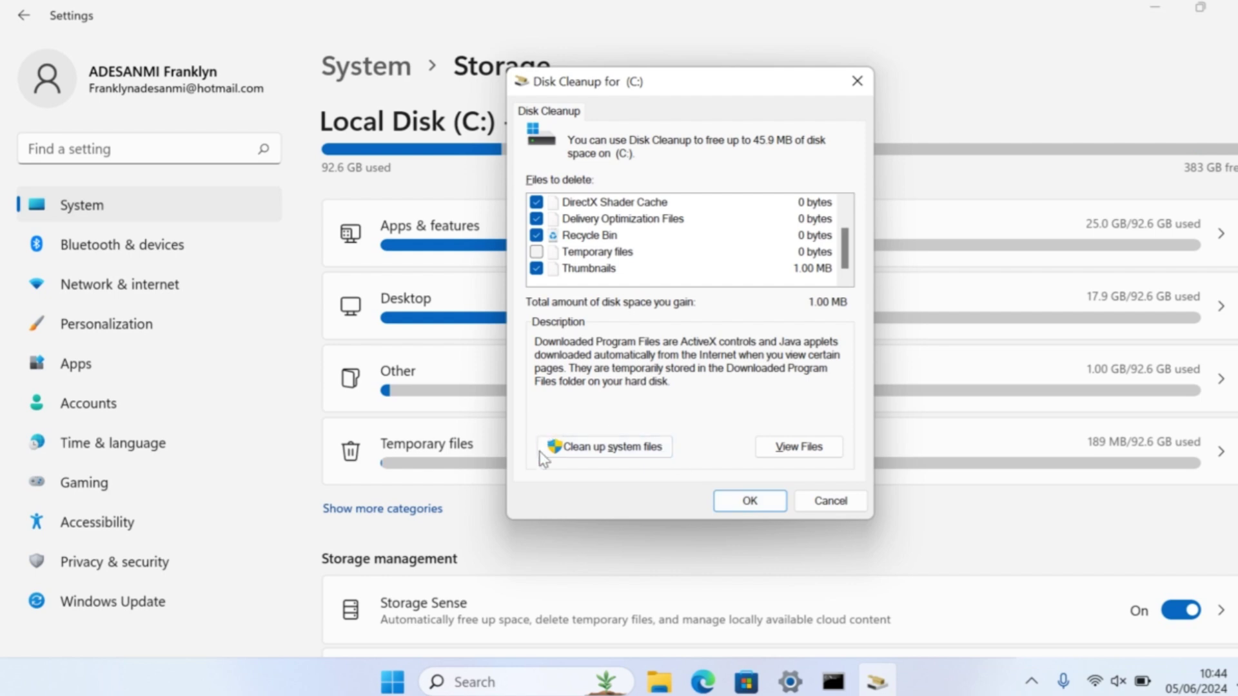
- Rescan drive C with system files included in Disk Cleanup and review the extended list of deletable files
click(609, 455)
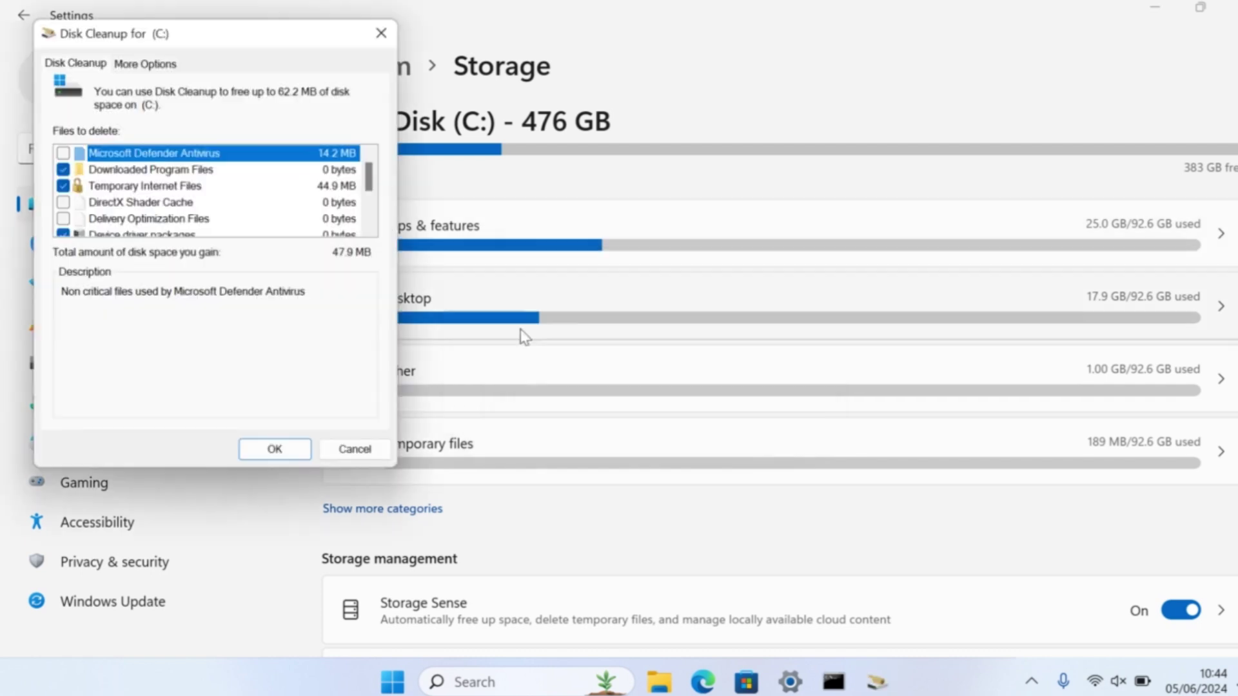
drag(267, 41, 772, 140)
scroll(772, 319, down, 2)
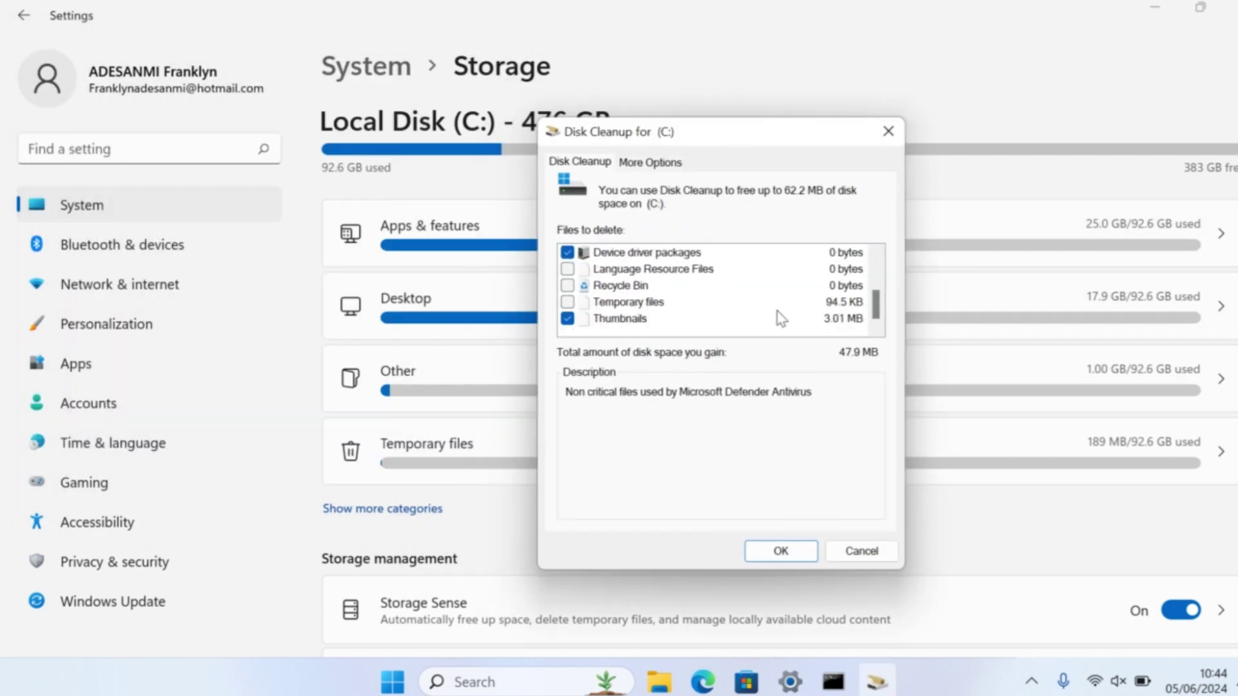
scroll(796, 323, up, 2)
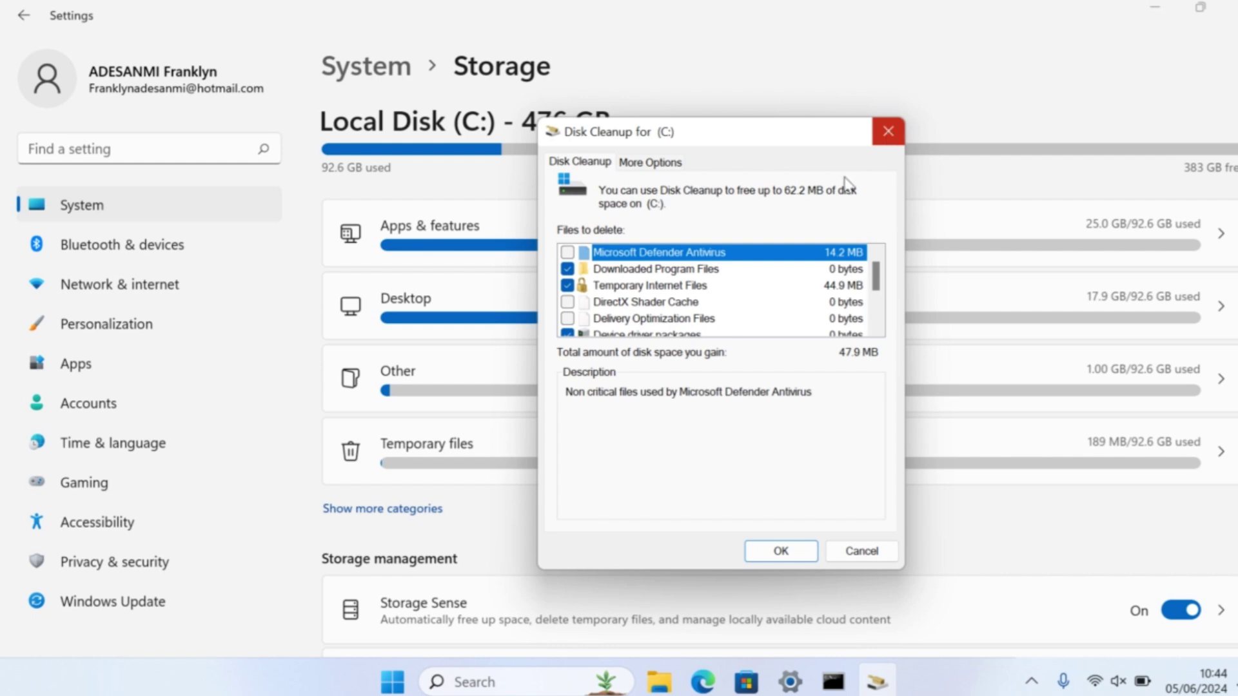